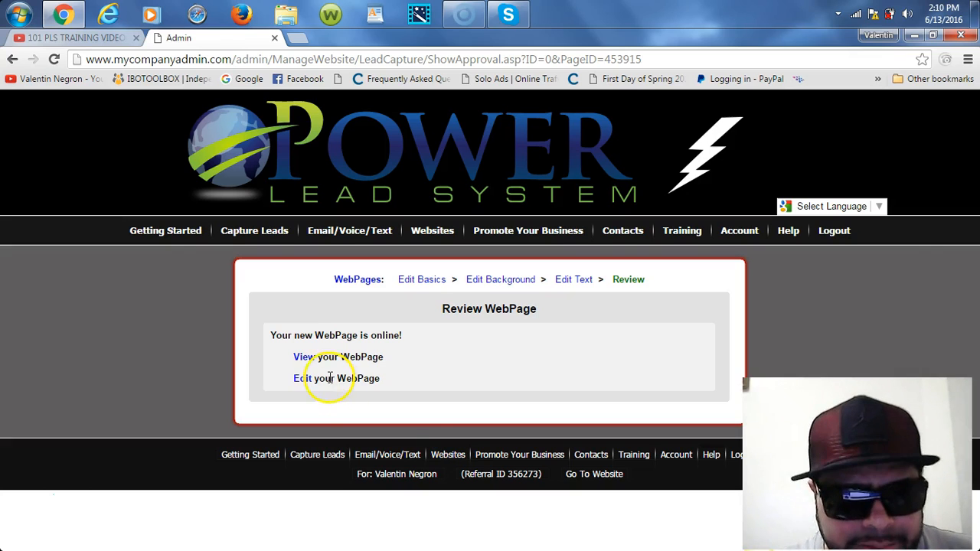
Step: Open the live TEST FUNNEL page, check its video, and follow Got Questions to My Bio
{"action": "left_click", "coordinate": [305, 356]}
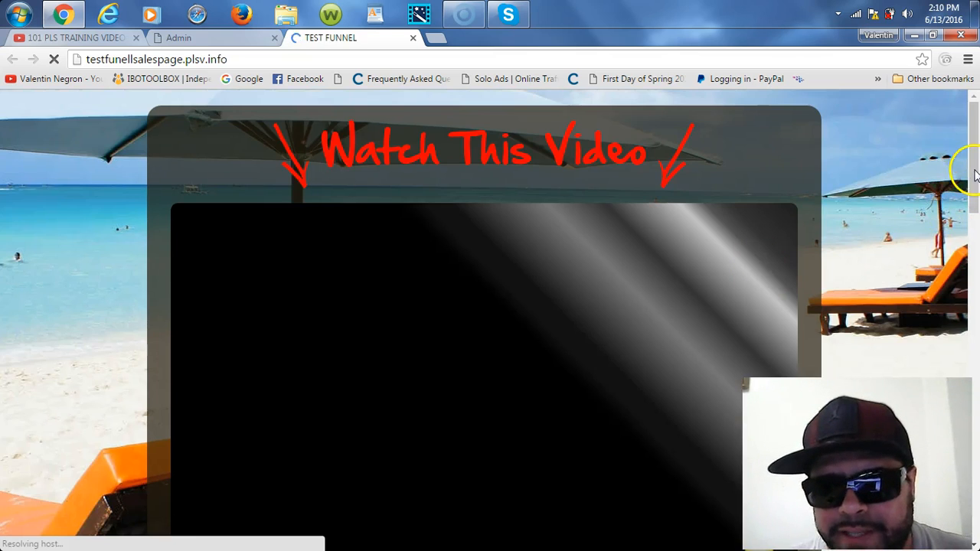
{"action": "left_click_drag", "start_coordinate": [976, 174], "coordinate": [976, 176]}
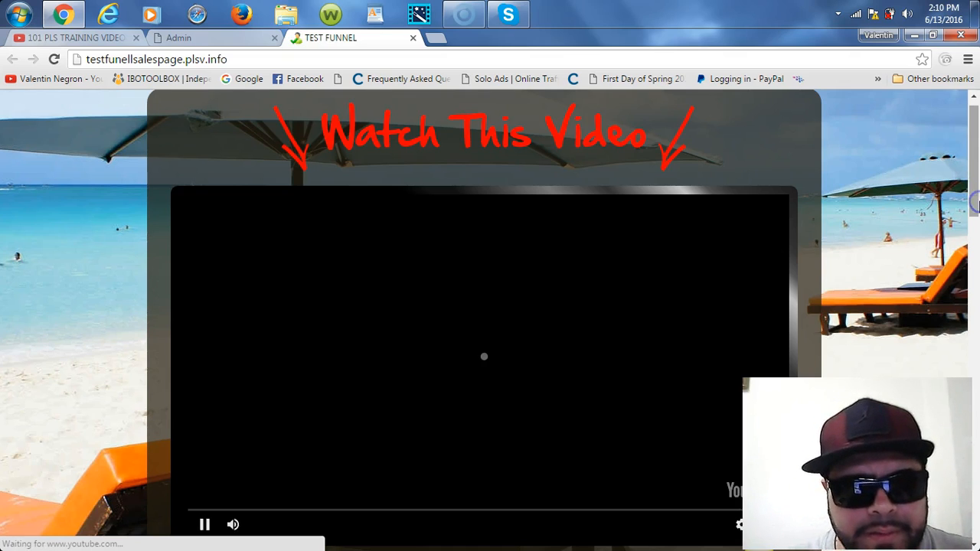
{"action": "scroll", "coordinate": [974, 190], "scroll_direction": "down", "scroll_amount": 4}
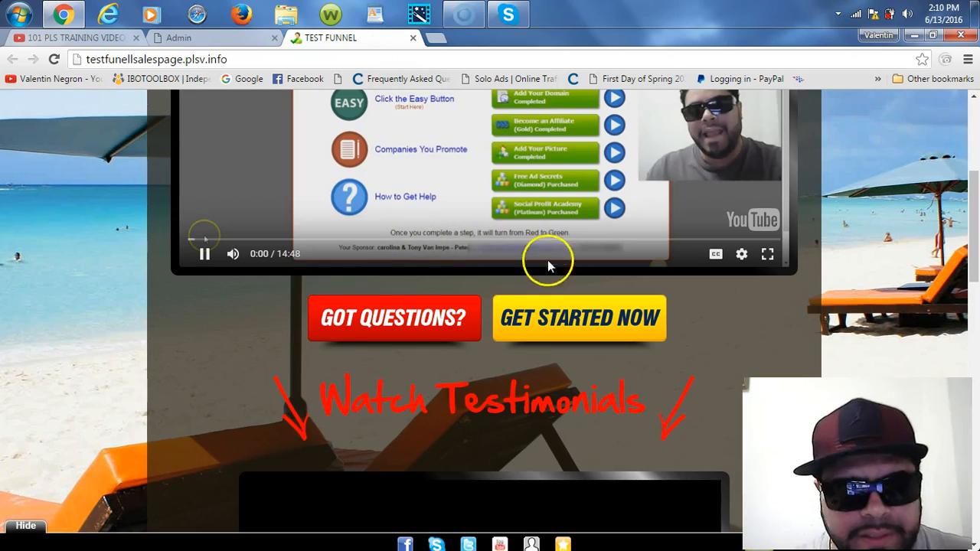
{"action": "left_click", "coordinate": [469, 199]}
{"action": "left_click", "coordinate": [389, 344]}
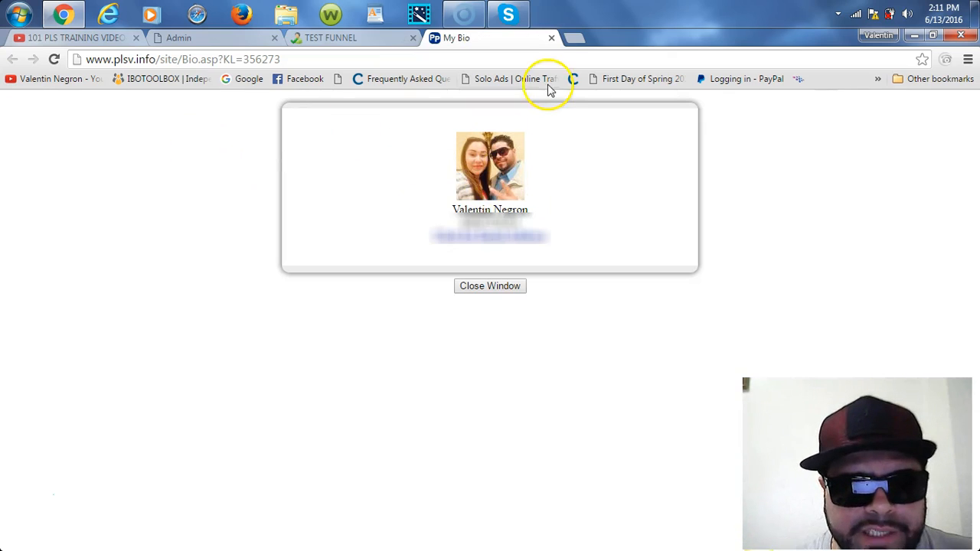
Step: Close the My Bio tab, then test the Get Started Now link and close that page
{"action": "left_click", "coordinate": [552, 43]}
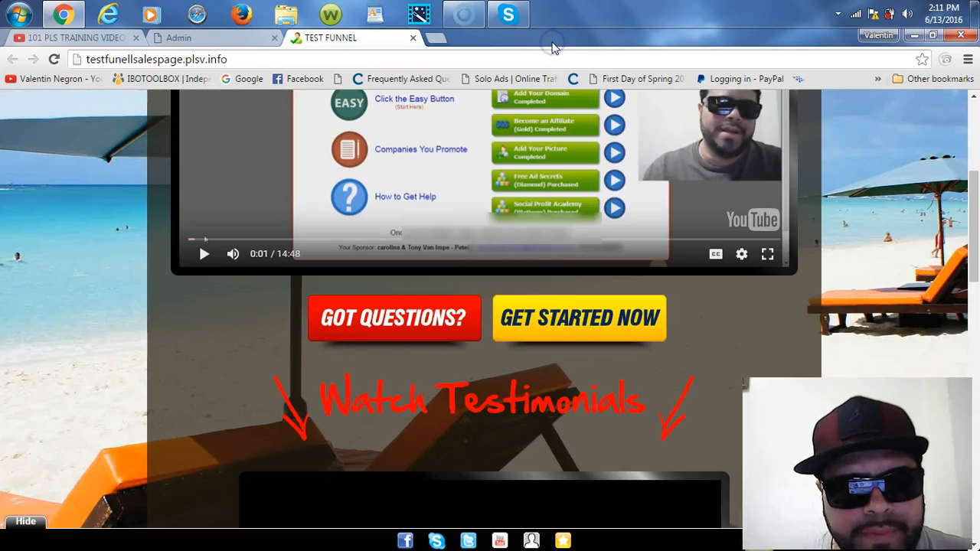
{"action": "left_click", "coordinate": [586, 331]}
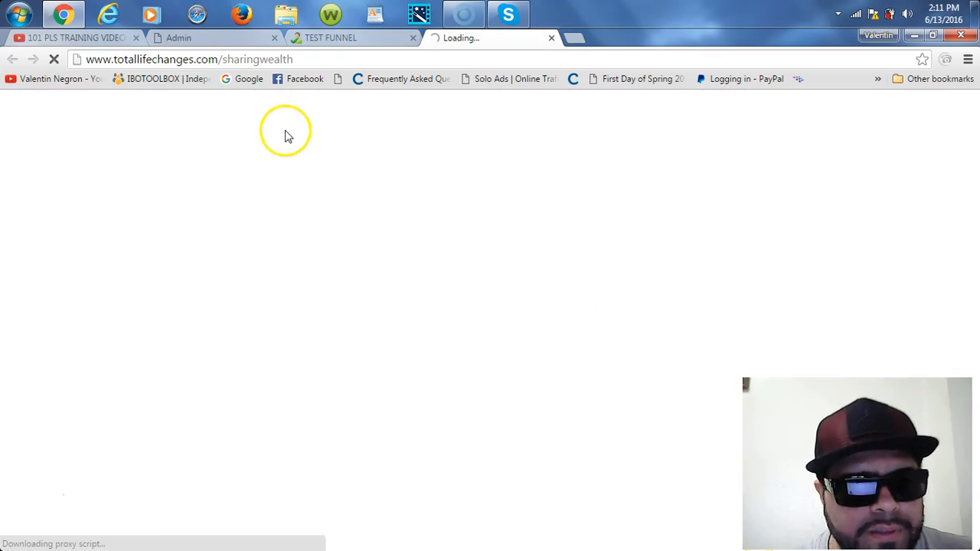
{"action": "left_click_drag", "start_coordinate": [93, 59], "coordinate": [306, 49]}
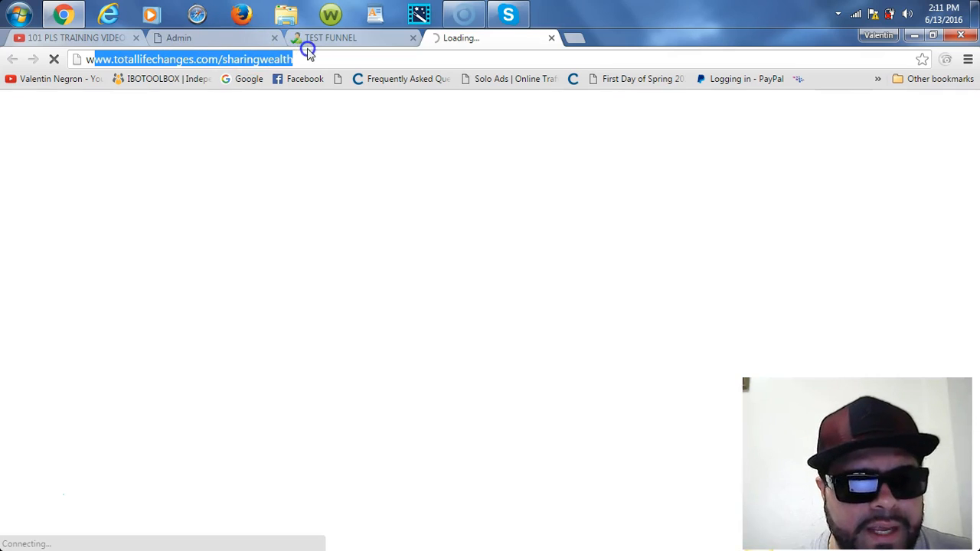
{"action": "left_click", "coordinate": [552, 38]}
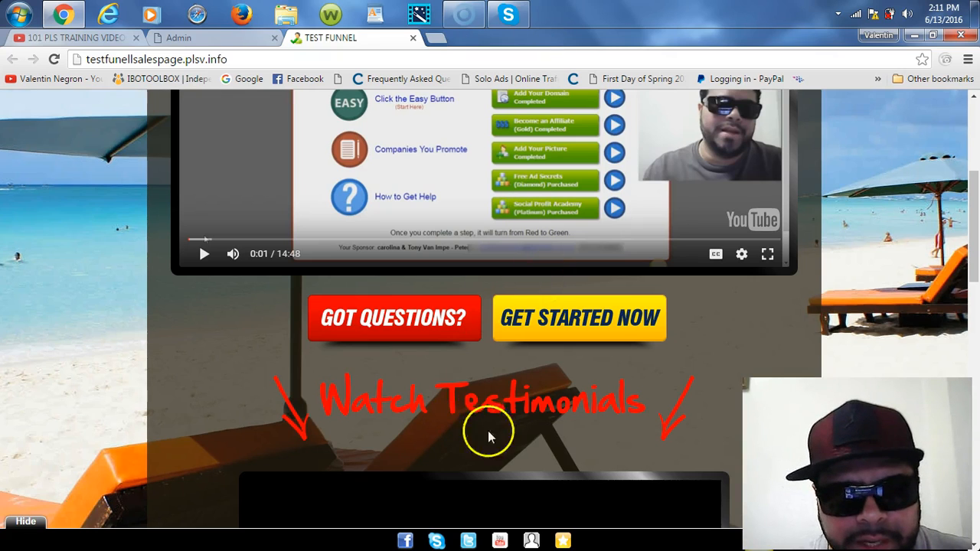
Step: Scroll down the TEST FUNNEL sales page to the testimonials section
{"action": "scroll", "coordinate": [974, 265], "scroll_direction": "down", "scroll_amount": 1}
{"action": "left_click_drag", "start_coordinate": [974, 264], "coordinate": [976, 410]}
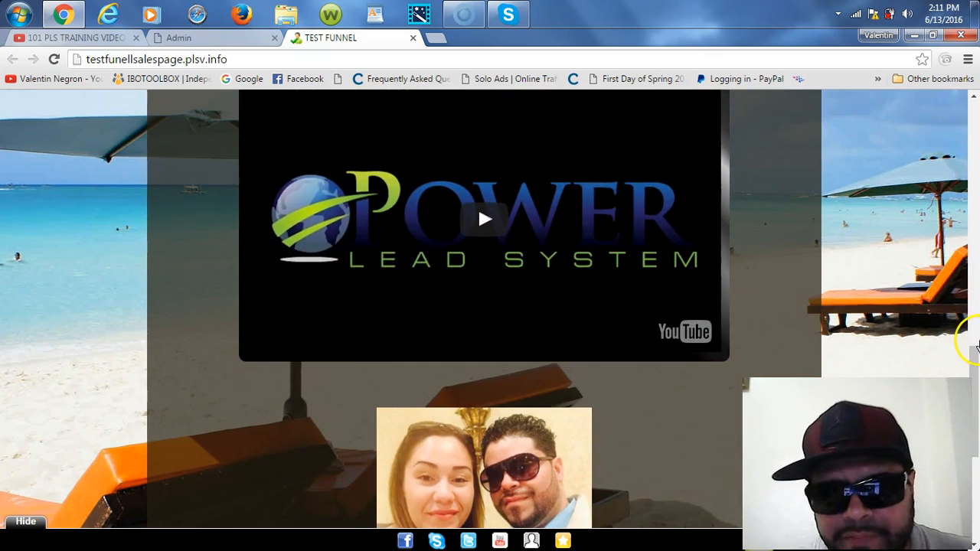
{"action": "left_click_drag", "start_coordinate": [977, 368], "coordinate": [976, 411]}
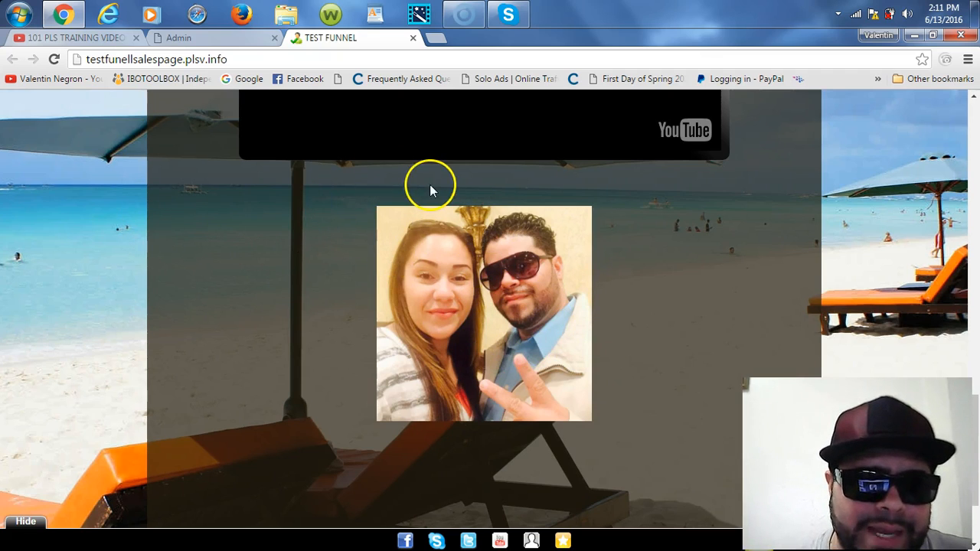
{"action": "left_click", "coordinate": [384, 191]}
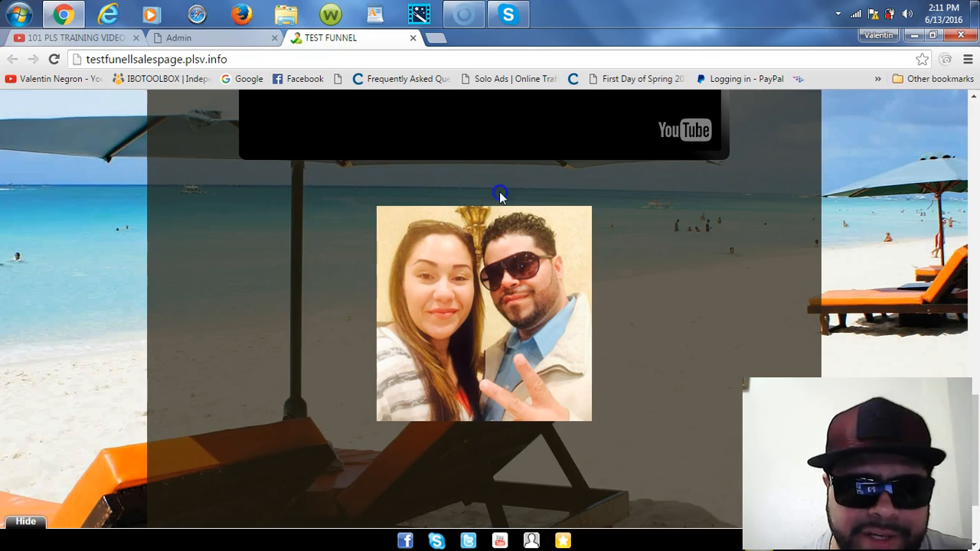
{"action": "left_click", "coordinate": [645, 208]}
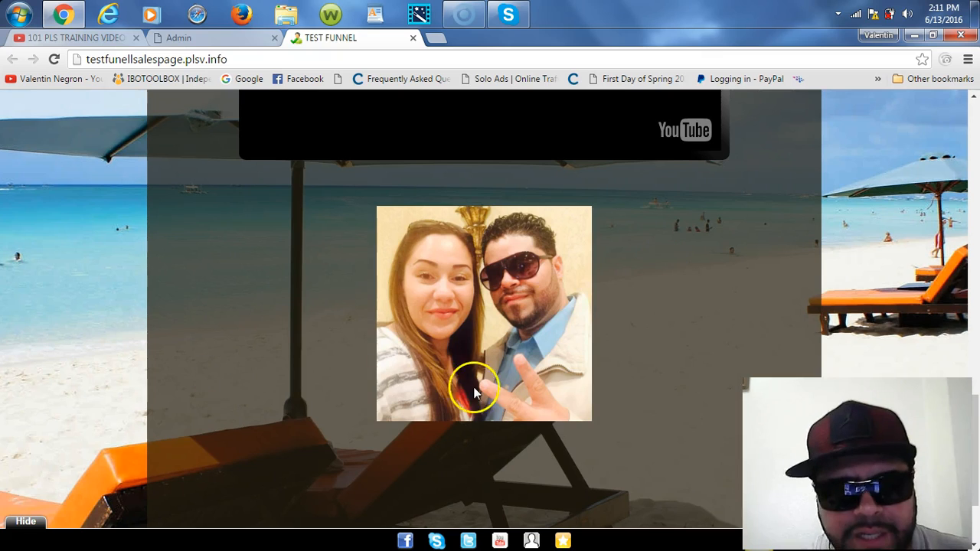
{"action": "left_click", "coordinate": [978, 456]}
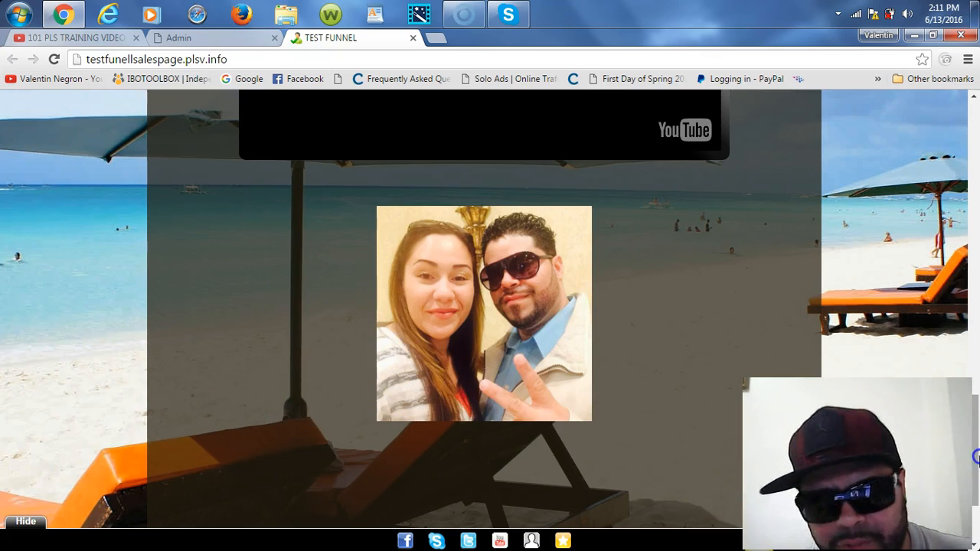
{"action": "left_click_drag", "start_coordinate": [977, 371], "coordinate": [977, 262]}
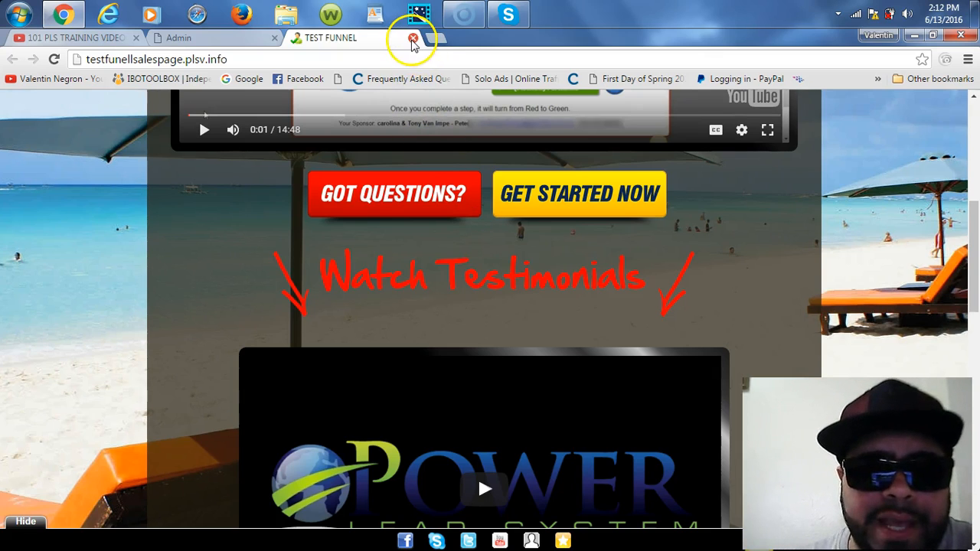
Step: Close the TEST FUNNEL tab and bring up Websites > WebPages in the admin menu
{"action": "left_click", "coordinate": [413, 39]}
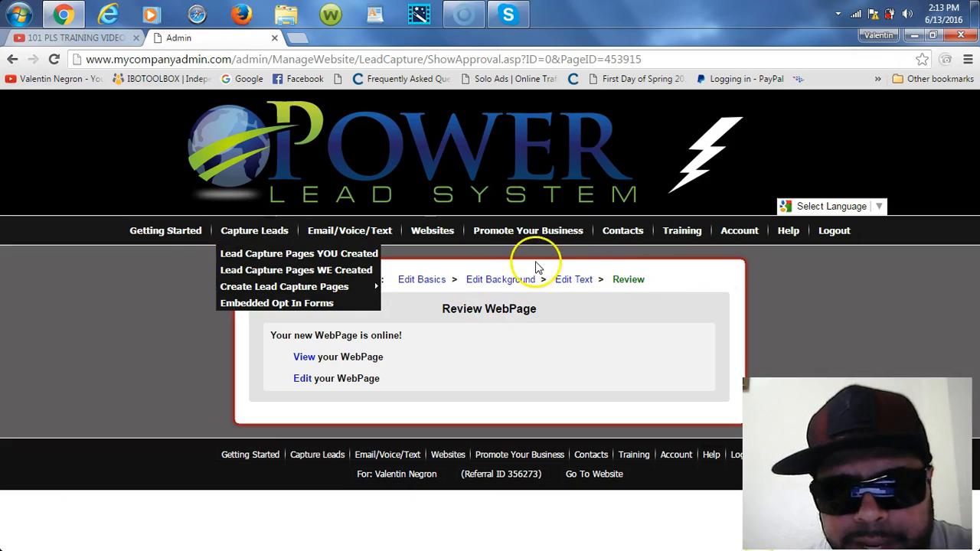
{"action": "mouse_move", "coordinate": [436, 240]}
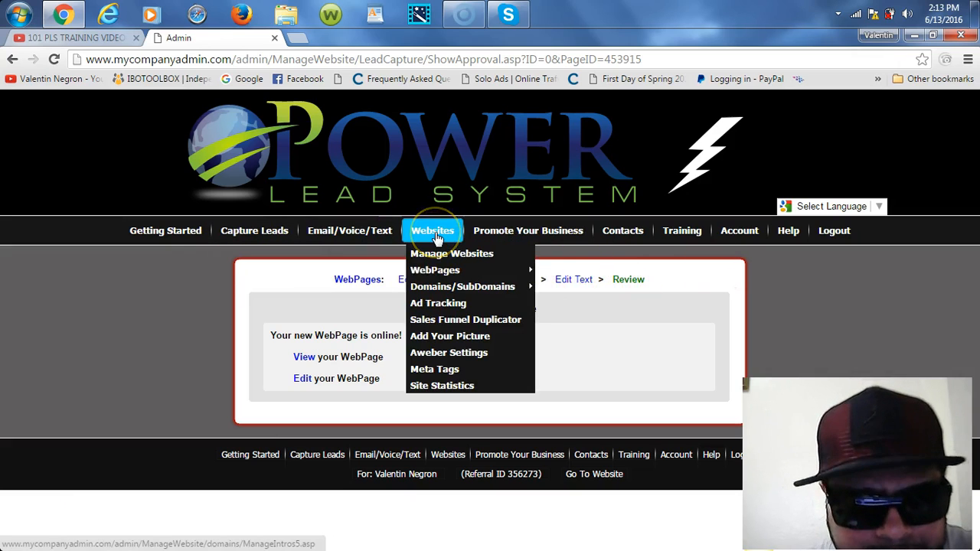
{"action": "mouse_move", "coordinate": [446, 274]}
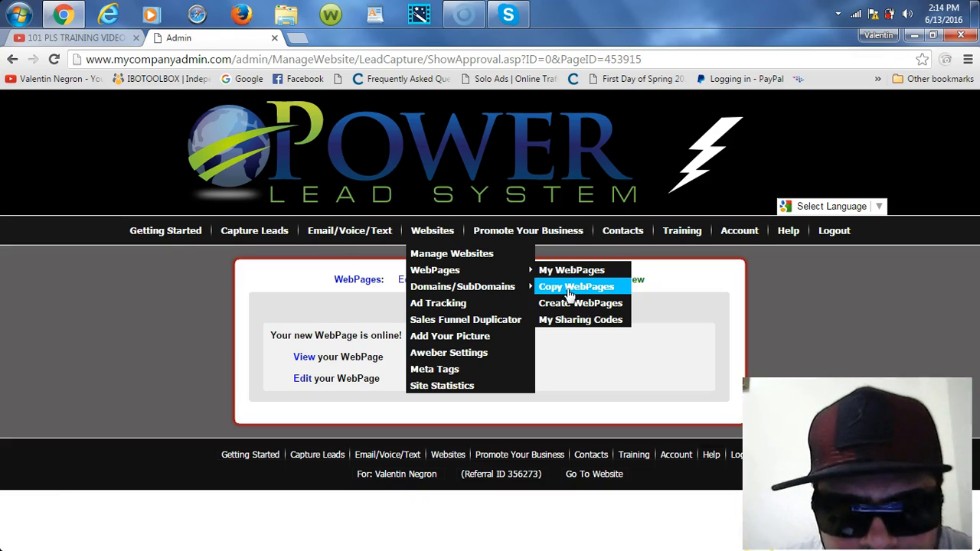
Step: In Copy WebPages, choose 'Copy this Page (name & email)' for Any Company: Lead Capture #11
{"action": "left_click", "coordinate": [571, 291]}
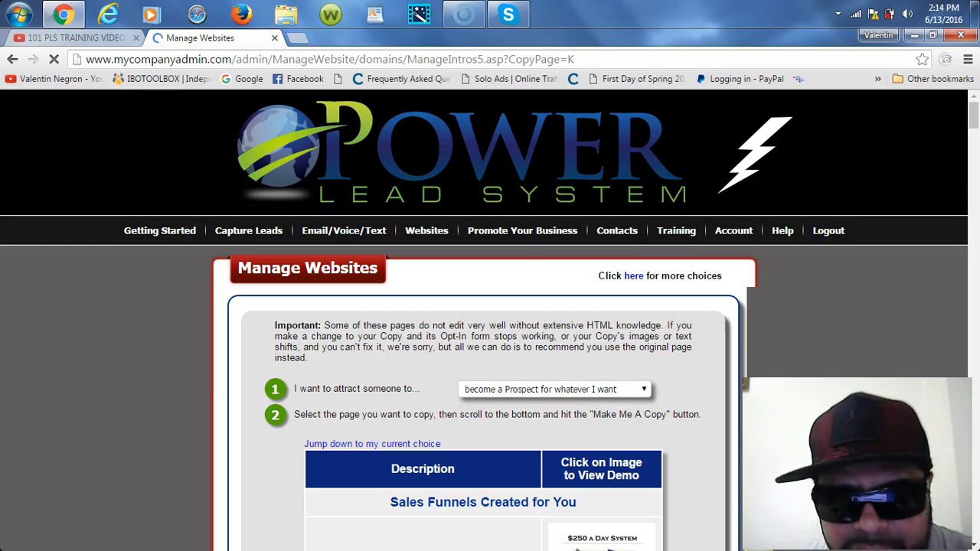
{"action": "left_click_drag", "start_coordinate": [974, 112], "coordinate": [976, 118]}
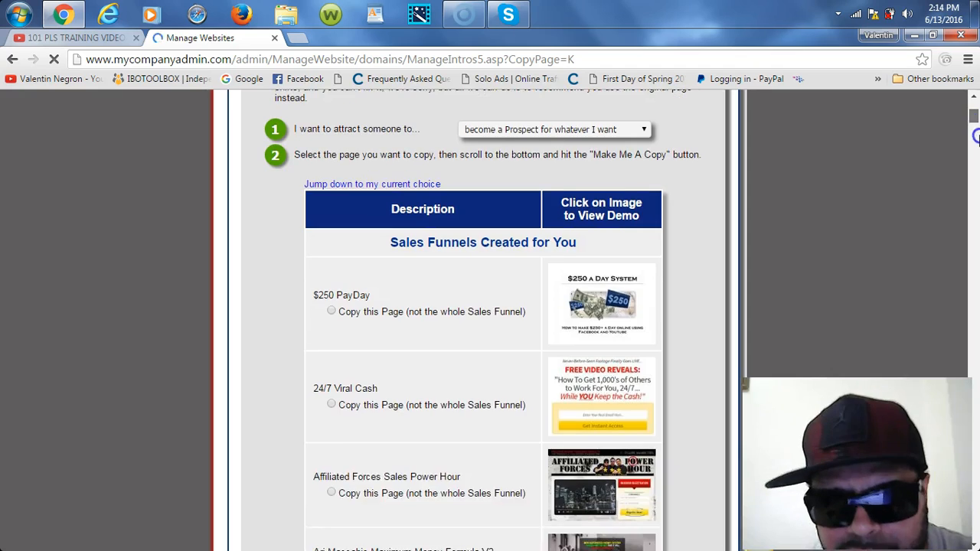
{"action": "left_click_drag", "start_coordinate": [974, 131], "coordinate": [976, 387]}
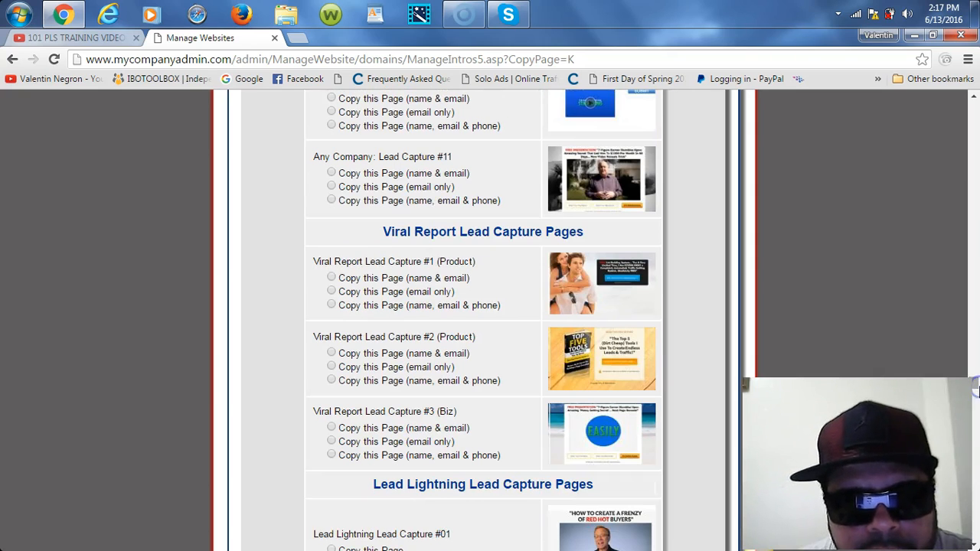
{"action": "left_click", "coordinate": [332, 174]}
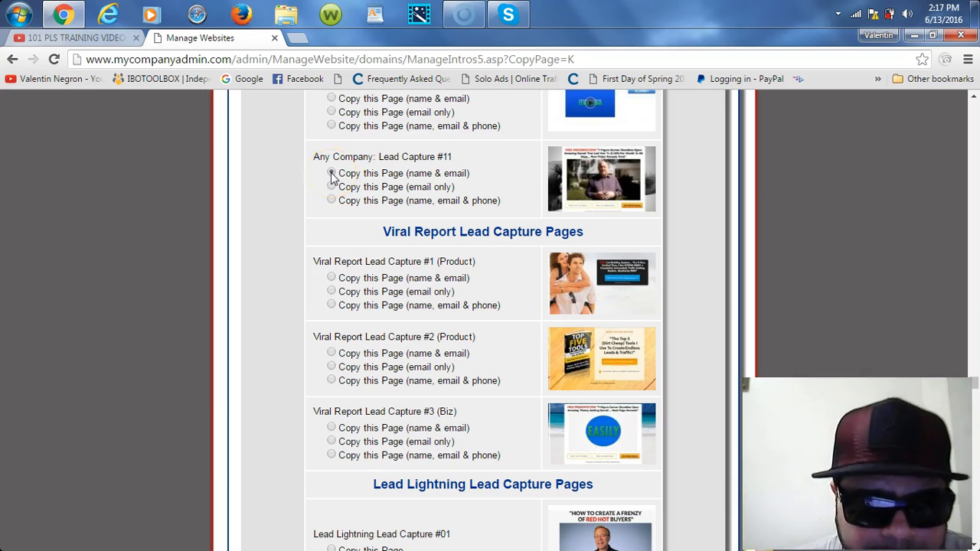
{"action": "left_click_drag", "start_coordinate": [975, 382], "coordinate": [976, 543]}
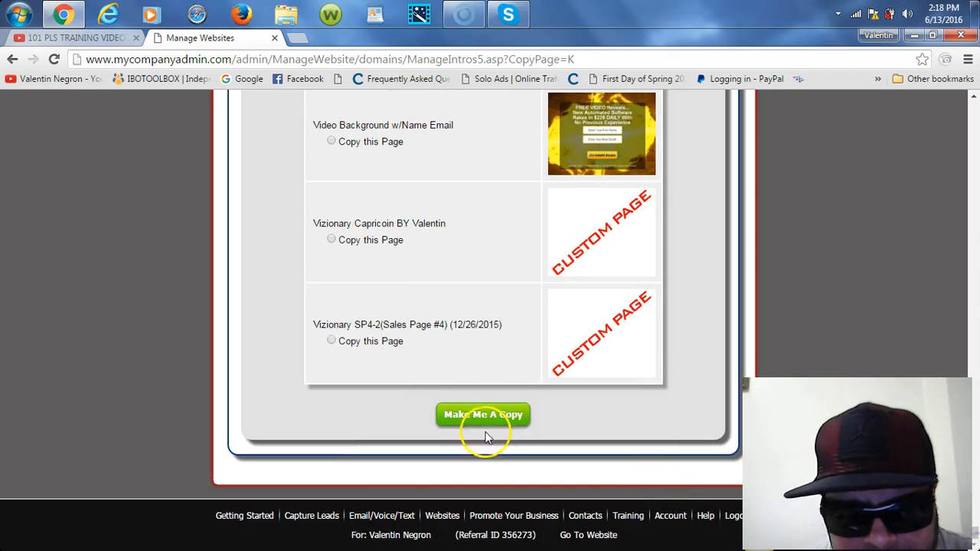
Step: Make the copy and change its admin area title to TEST FUNNEL CAPTURE PAGE
{"action": "left_click", "coordinate": [480, 417]}
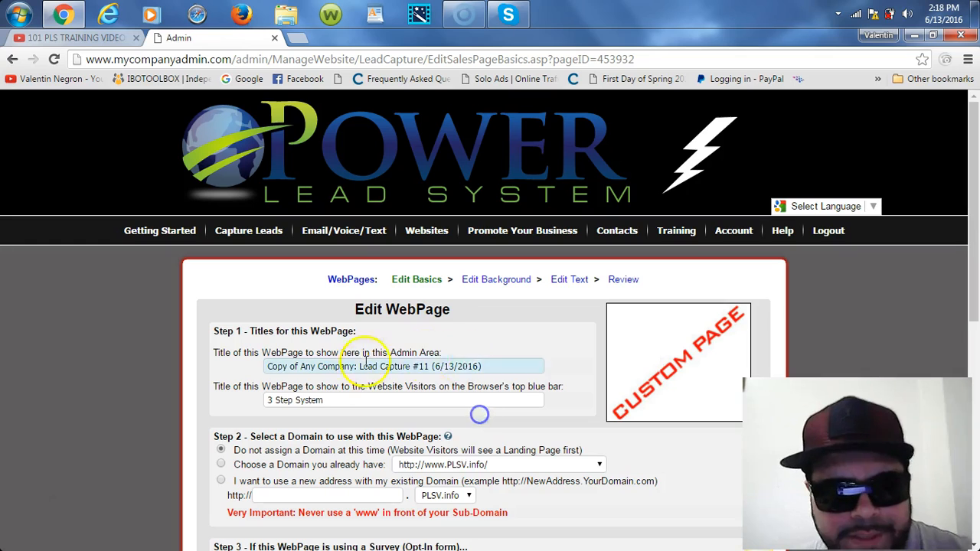
{"action": "left_click", "coordinate": [490, 366]}
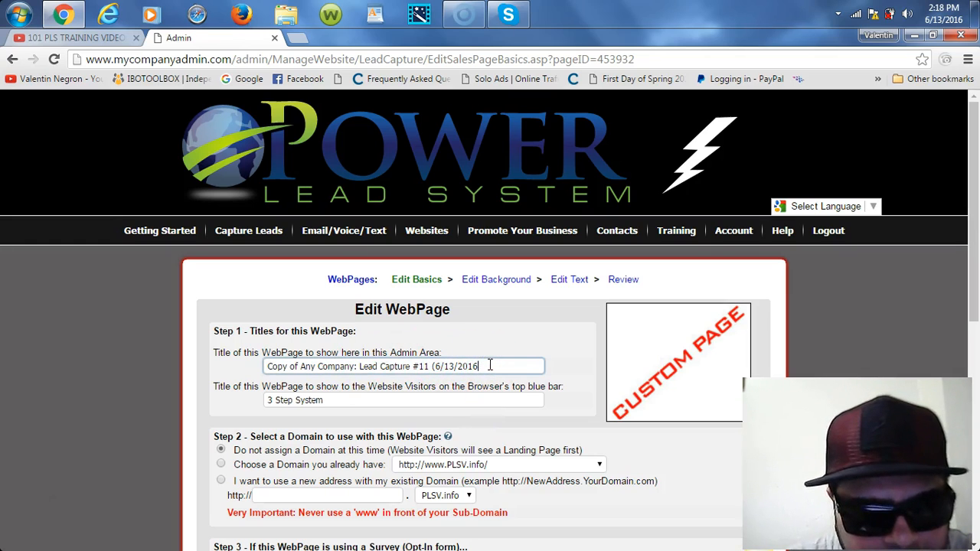
{"action": "key", "text": "BackSpace"}
{"action": "key", "text": "BackSpace"}
{"action": "key", "text": "BackSpace"}
{"action": "key", "text": "BackSpace"}
{"action": "key", "text": "BackSpace"}
{"action": "key", "text": "BackSpace"}
{"action": "key", "text": "BackSpace"}
{"action": "key", "text": "BackSpace"}
{"action": "key", "text": "BackSpace"}
{"action": "key", "text": "BackSpace"}
{"action": "key", "text": "BackSpace"}
{"action": "key", "text": "BackSpace"}
{"action": "key", "text": "BackSpace"}
{"action": "key", "text": "BackSpace"}
{"action": "key", "text": "BackSpace"}
{"action": "key", "text": "BackSpace"}
{"action": "key", "text": "BackSpace"}
{"action": "key", "text": "BackSpace"}
{"action": "key", "text": "BackSpace"}
{"action": "key", "text": "BackSpace"}
{"action": "key", "text": "BackSpace"}
{"action": "key", "text": "BackSpace"}
{"action": "key", "text": "BackSpace"}
{"action": "key", "text": "BackSpace"}
{"action": "key", "text": "BackSpace"}
{"action": "key", "text": "BackSpace"}
{"action": "key", "text": "BackSpace"}
{"action": "key", "text": "BackSpace"}
{"action": "key", "text": "BackSpace"}
{"action": "key", "text": "BackSpace"}
{"action": "key", "text": "BackSpace"}
{"action": "key", "text": "BackSpace"}
{"action": "key", "text": "BackSpace"}
{"action": "key", "text": "BackSpace"}
{"action": "key", "text": "BackSpace"}
{"action": "key", "text": "BackSpace"}
{"action": "key", "text": "BackSpace"}
{"action": "key", "text": "BackSpace"}
{"action": "key", "text": "BackSpace"}
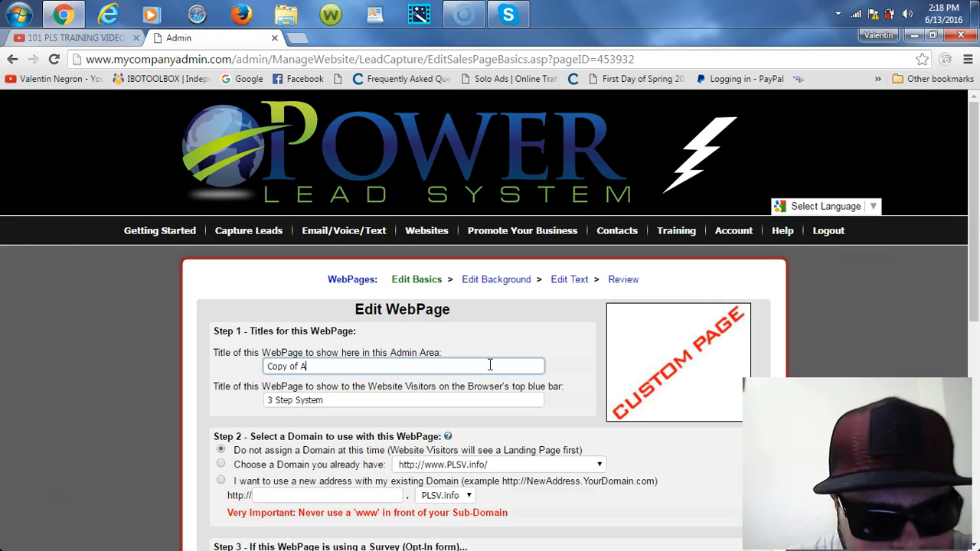
{"action": "key", "text": "BackSpace"}
{"action": "key", "text": "BackSpace"}
{"action": "key", "text": "BackSpace"}
{"action": "key", "text": "BackSpace"}
{"action": "key", "text": "BackSpace"}
{"action": "key", "text": "BackSpace"}
{"action": "key", "text": "BackSpace"}
{"action": "key", "text": "BackSpace"}
{"action": "key", "text": "BackSpace"}
{"action": "left_click", "coordinate": [490, 365]}
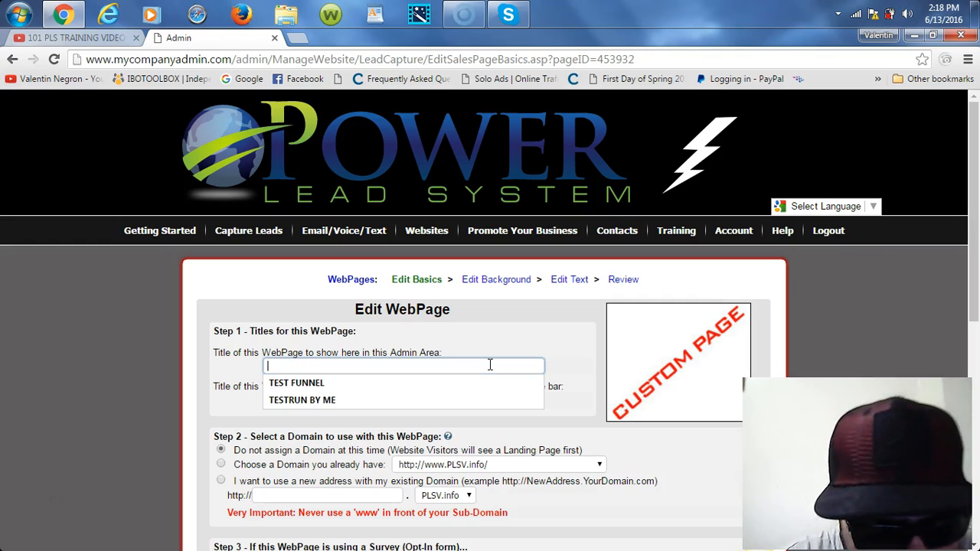
{"action": "type", "text": "TEST FUNNEL CA"}
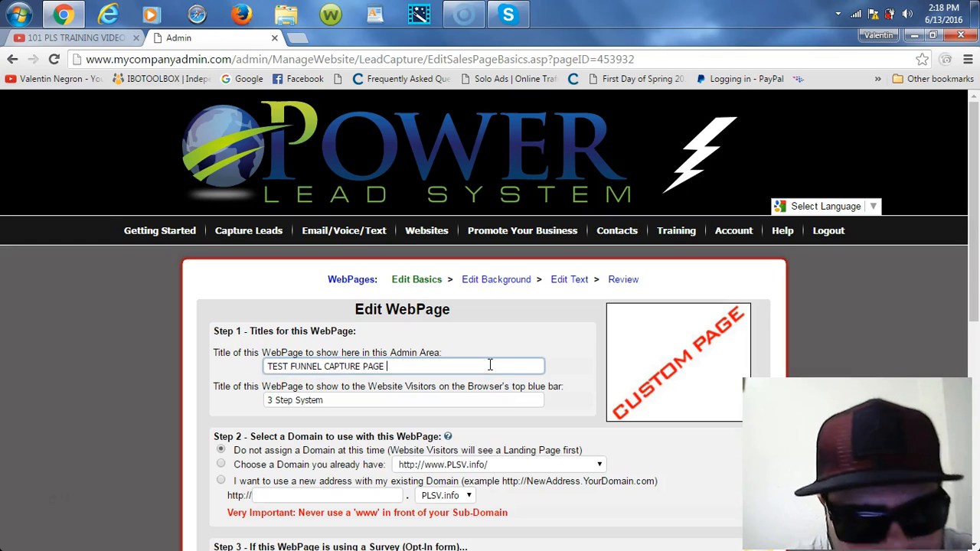
{"action": "type", "text": "PTURE PAGE"}
Step: Replace the visitors' browser-bar title with 'TESTC APTURE PAGE'
{"action": "left_click", "coordinate": [384, 397]}
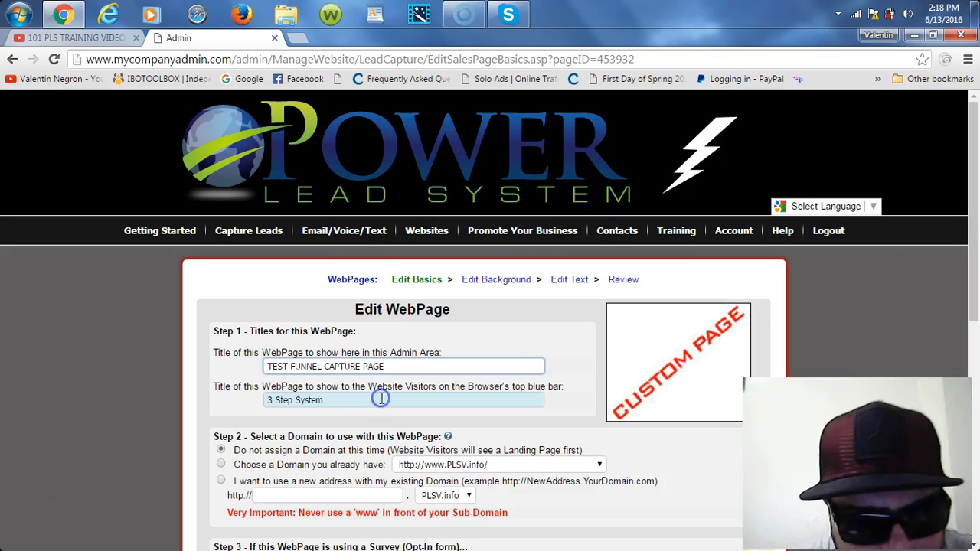
{"action": "key", "text": "BackSpace"}
{"action": "key", "text": "BackSpace"}
{"action": "key", "text": "BackSpace"}
{"action": "key", "text": "BackSpace"}
{"action": "key", "text": "BackSpace"}
{"action": "key", "text": "BackSpace"}
{"action": "key", "text": "BackSpace"}
{"action": "key", "text": "BackSpace"}
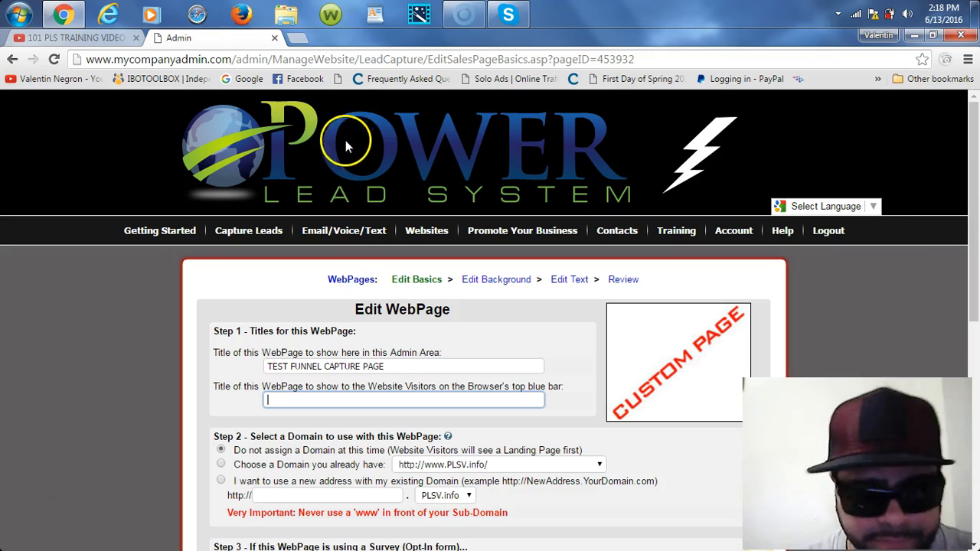
{"action": "left_click", "coordinate": [320, 405]}
{"action": "type", "text": "TESTC APT"}
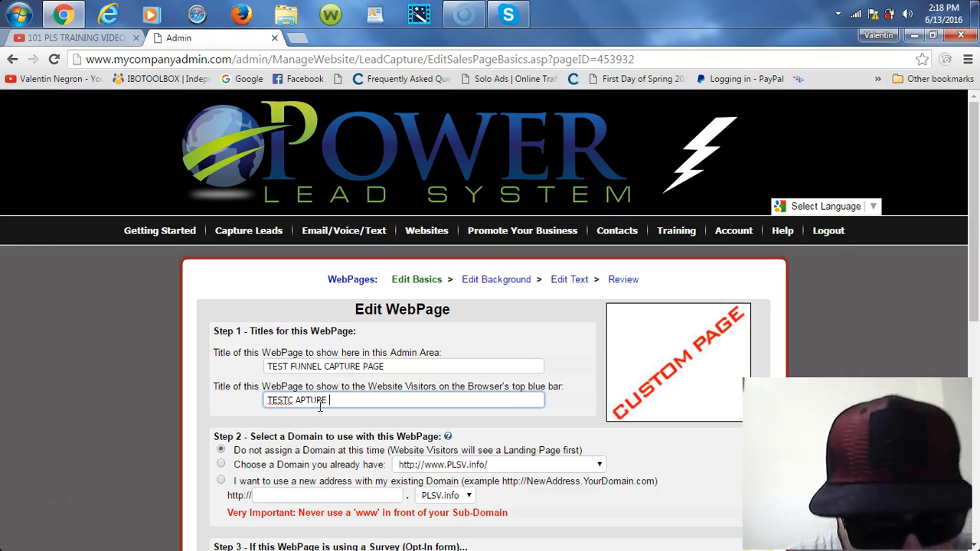
{"action": "type", "text": "URE PAGE"}
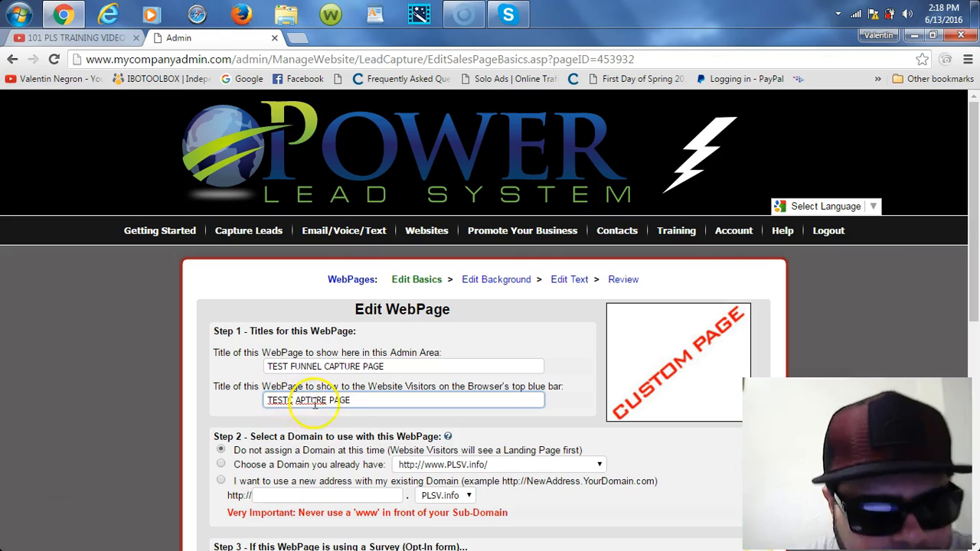
{"action": "left_click", "coordinate": [222, 465]}
{"action": "left_click", "coordinate": [222, 465]}
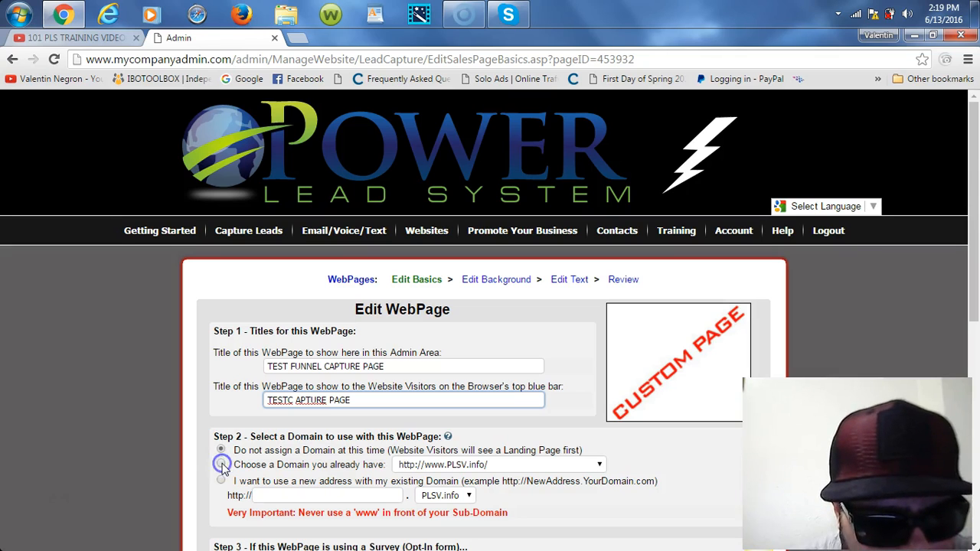
{"action": "left_click_drag", "start_coordinate": [974, 263], "coordinate": [975, 327]}
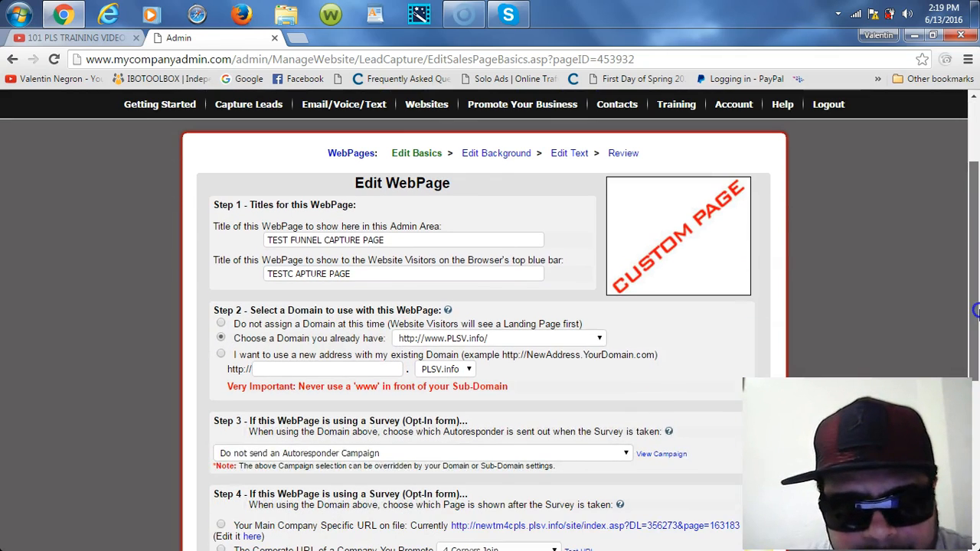
{"action": "left_click", "coordinate": [599, 340]}
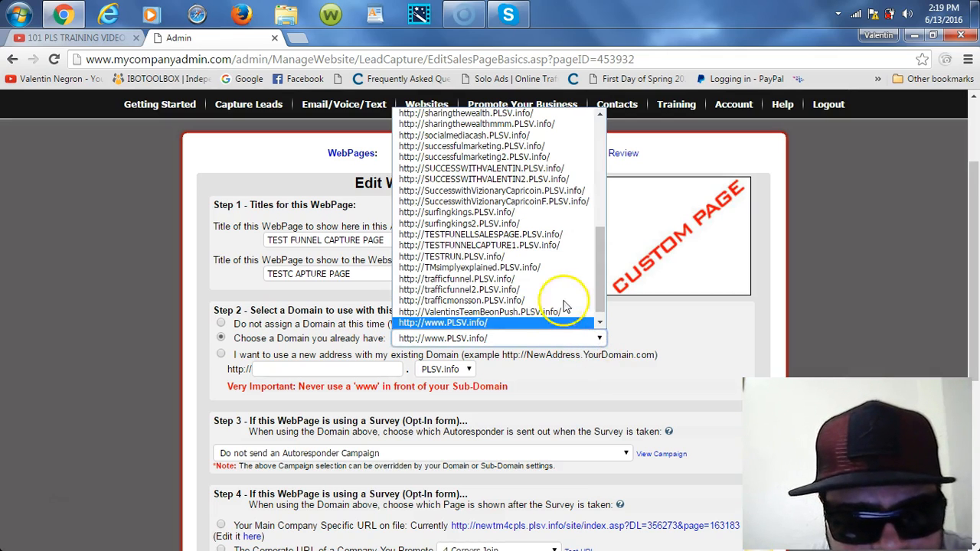
{"action": "left_click", "coordinate": [483, 246]}
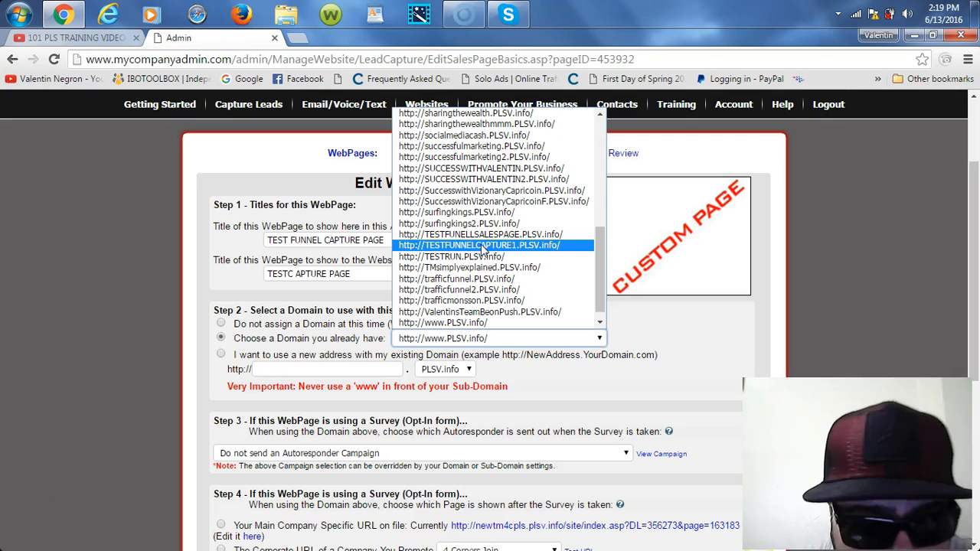
{"action": "left_click", "coordinate": [482, 245]}
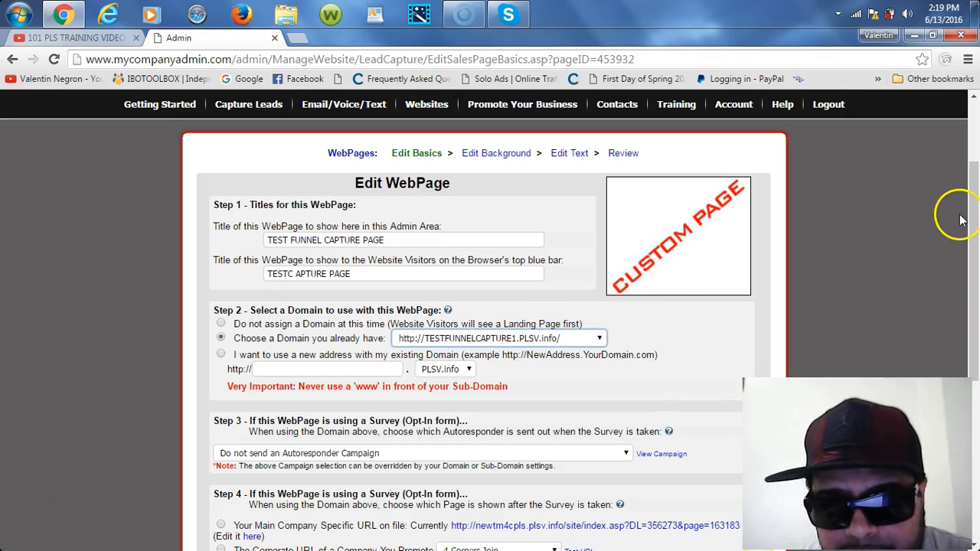
{"action": "left_click_drag", "start_coordinate": [976, 216], "coordinate": [978, 224]}
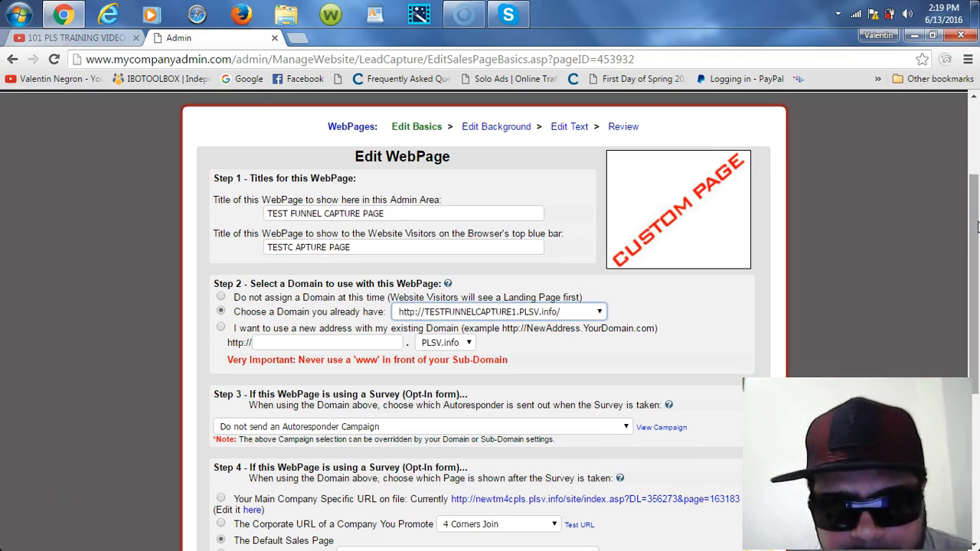
{"action": "left_click_drag", "start_coordinate": [978, 225], "coordinate": [976, 244]}
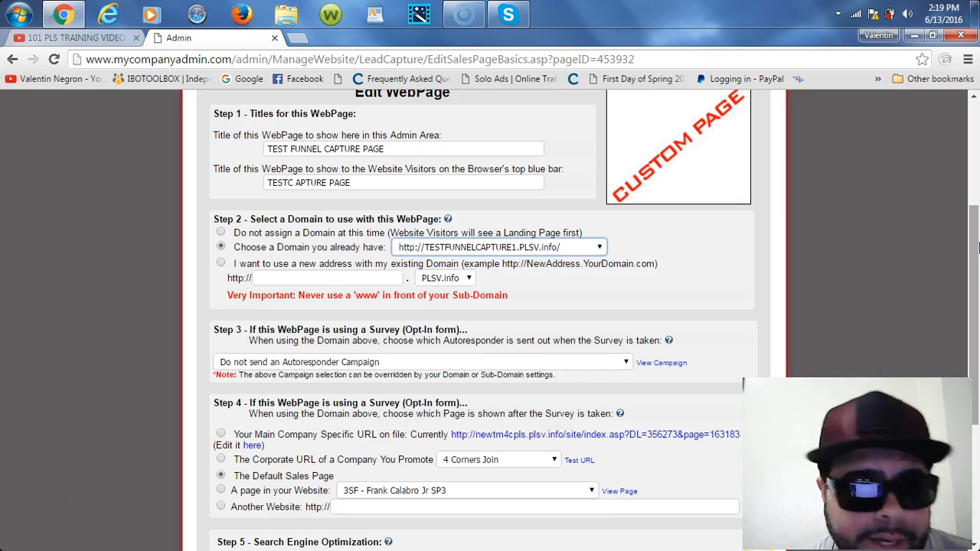
{"action": "left_click_drag", "start_coordinate": [974, 245], "coordinate": [976, 315]}
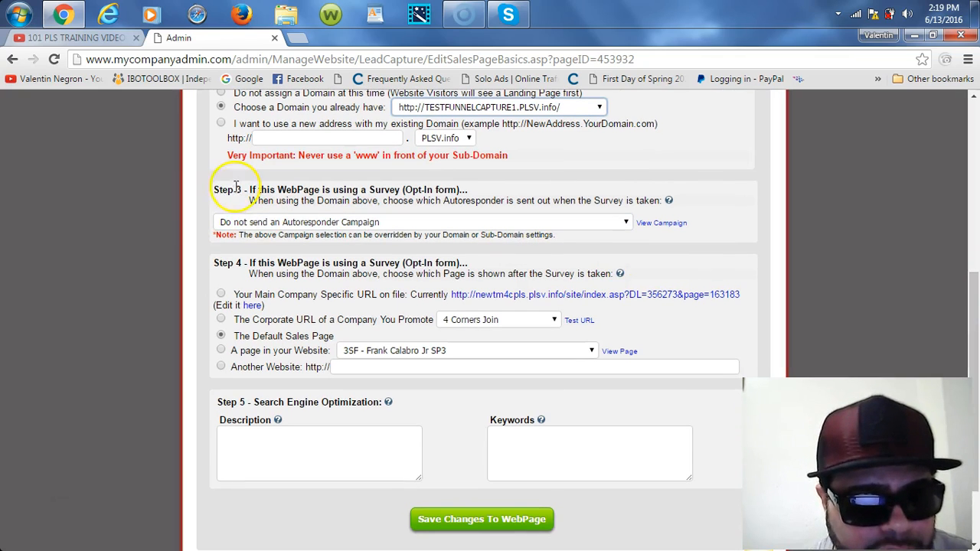
Step: Set the Step 3 autoresponder to 'Power Lead System Opportunity Campaign (14 msgs)'
{"action": "left_click", "coordinate": [626, 224]}
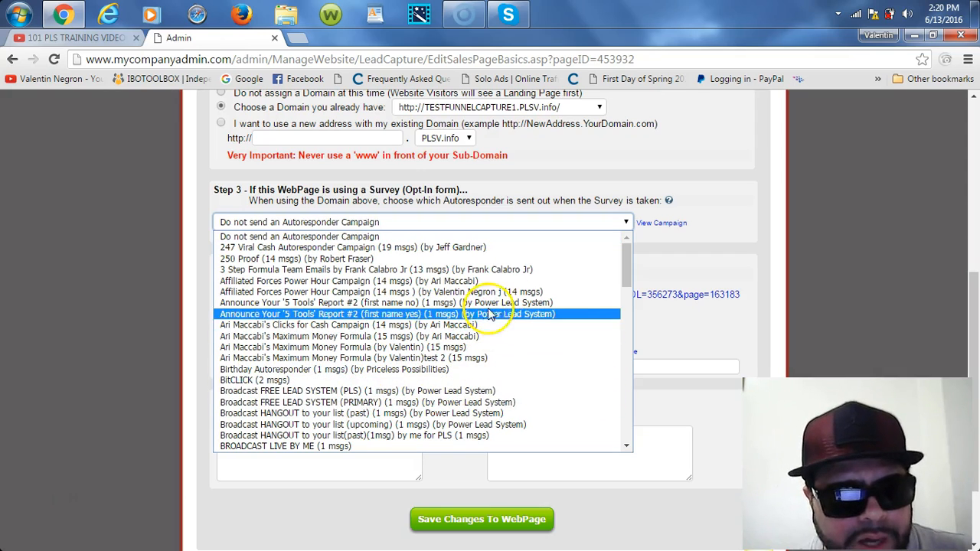
{"action": "left_click_drag", "start_coordinate": [628, 275], "coordinate": [626, 378]}
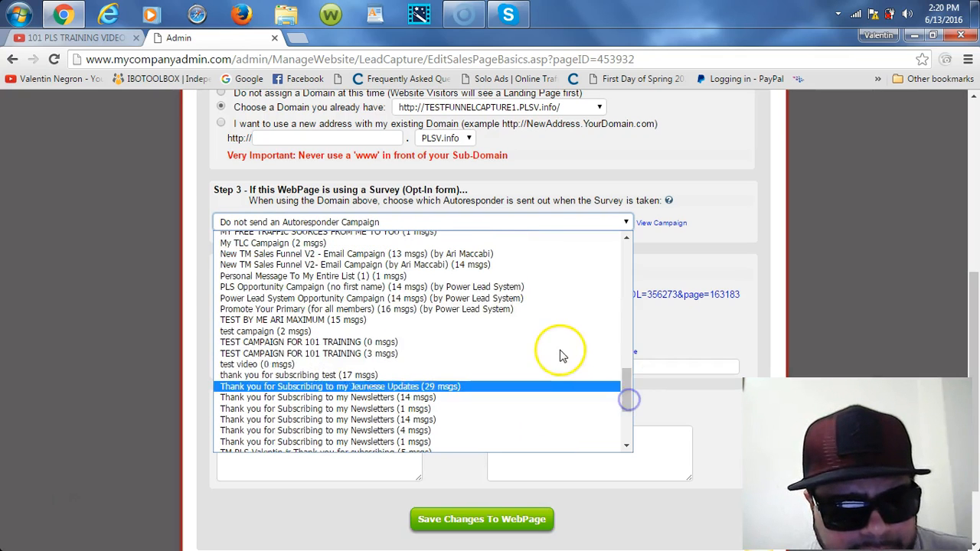
{"action": "left_click", "coordinate": [406, 299]}
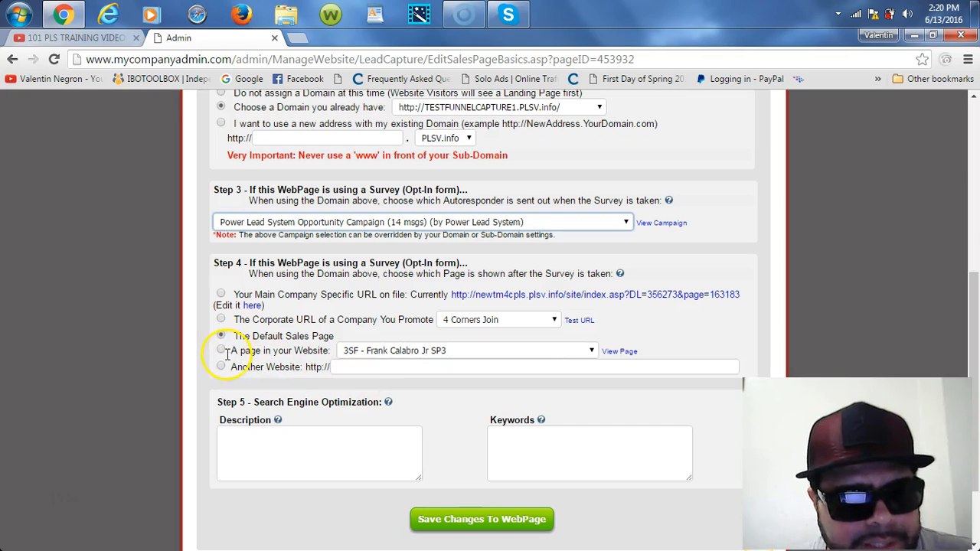
{"action": "left_click_drag", "start_coordinate": [230, 351], "coordinate": [330, 352]}
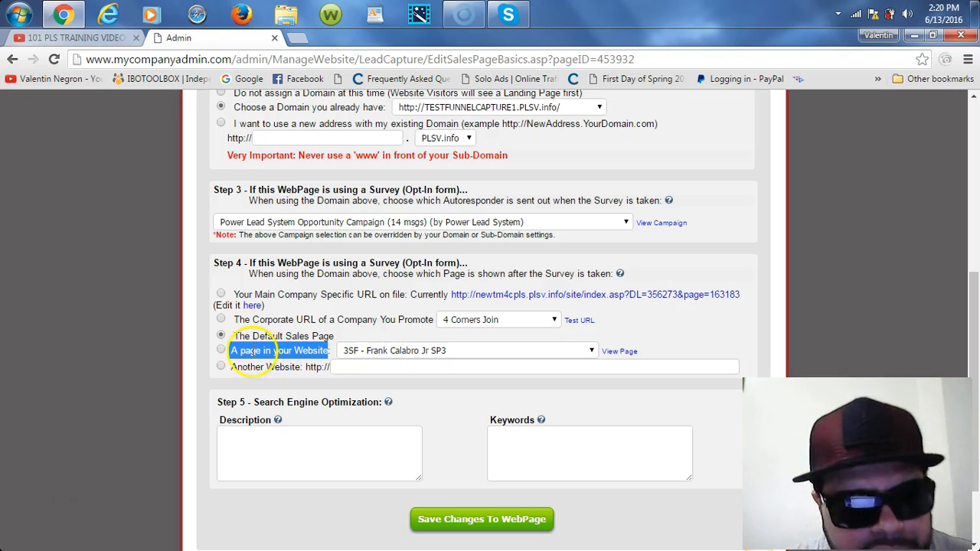
Step: Select 'A page in your Website', choose TEST FUNNEL as the follow-up page, and preview it
{"action": "left_click", "coordinate": [221, 350]}
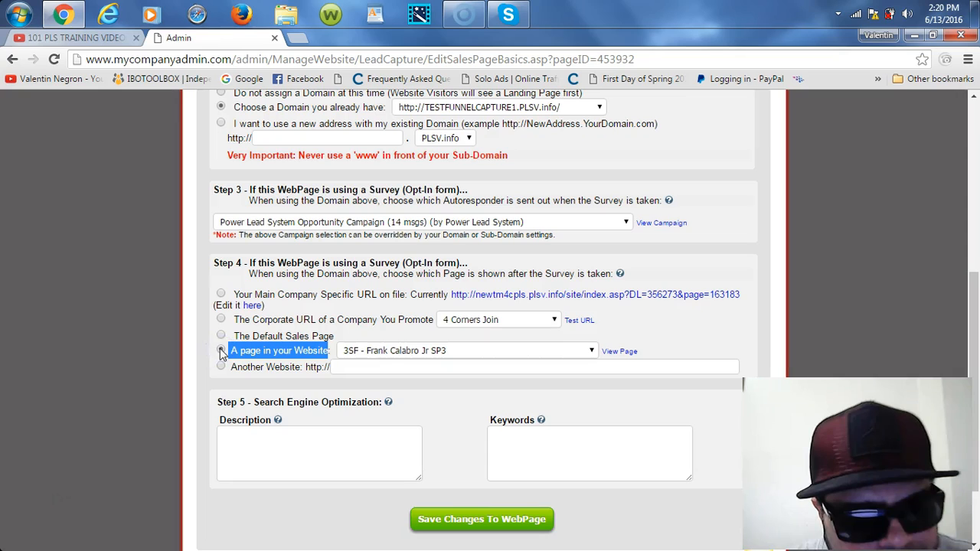
{"action": "left_click", "coordinate": [593, 350]}
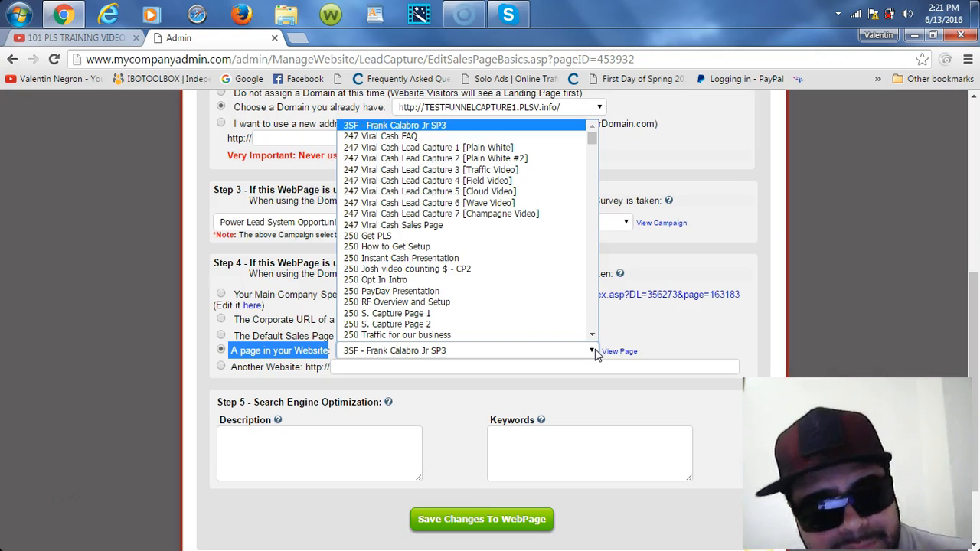
{"action": "left_click_drag", "start_coordinate": [591, 140], "coordinate": [588, 280]}
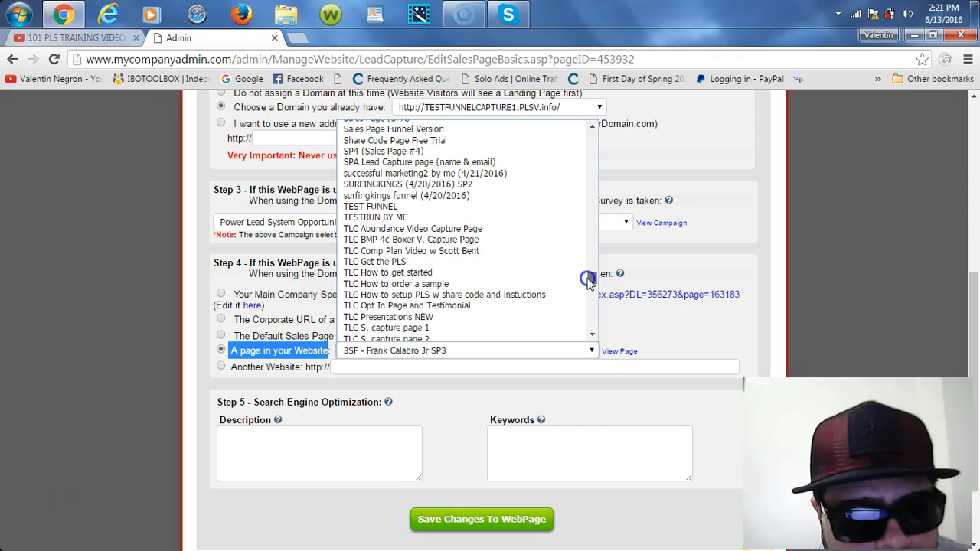
{"action": "left_click", "coordinate": [388, 208]}
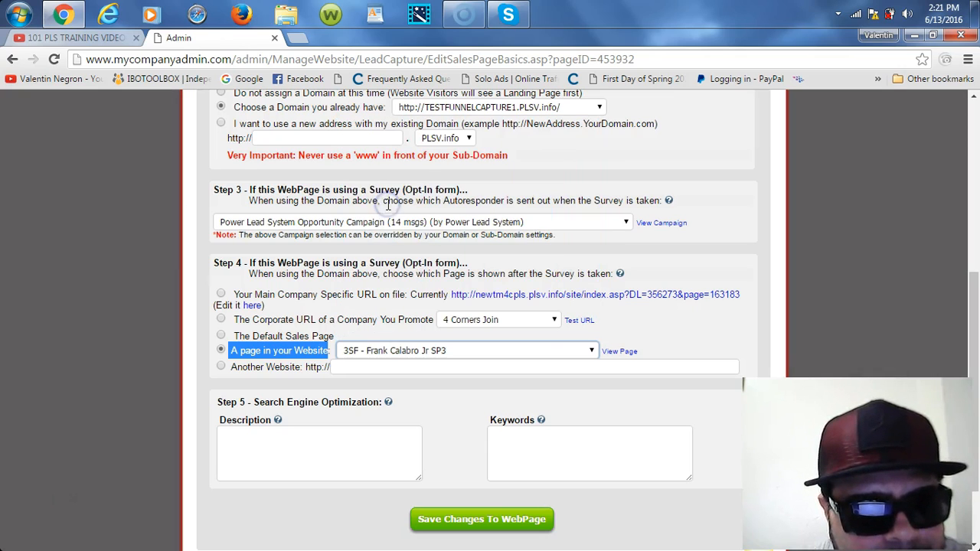
{"action": "left_click", "coordinate": [620, 352]}
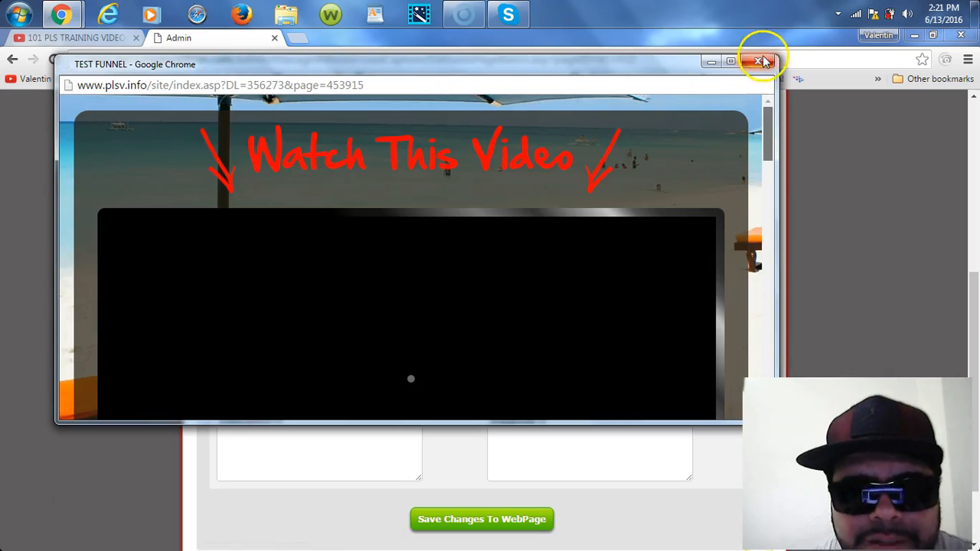
Step: Maximize the TEST FUNNEL preview, scroll through its video page, and close it
{"action": "left_click", "coordinate": [732, 61]}
{"action": "scroll", "coordinate": [689, 199], "scroll_direction": "down", "scroll_amount": 4}
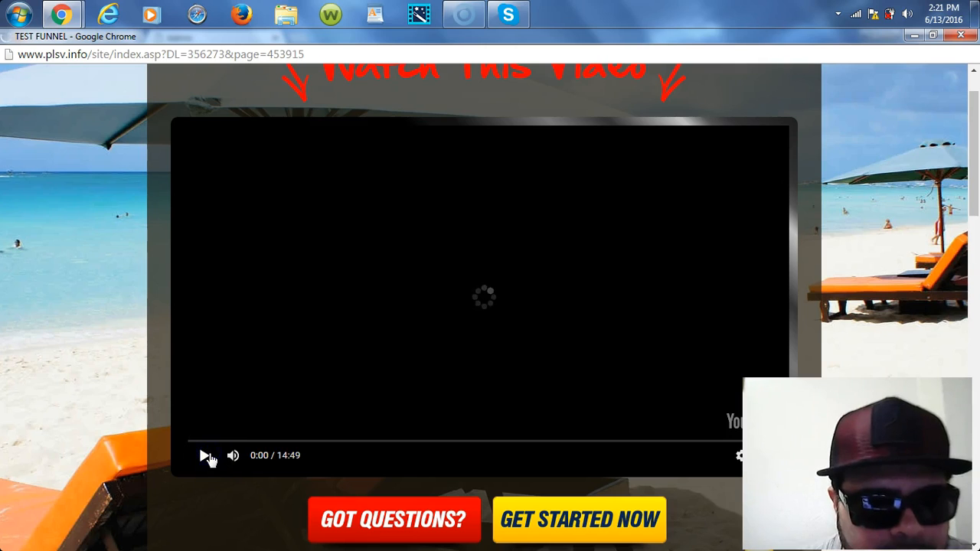
{"action": "left_click_drag", "start_coordinate": [976, 195], "coordinate": [976, 278]}
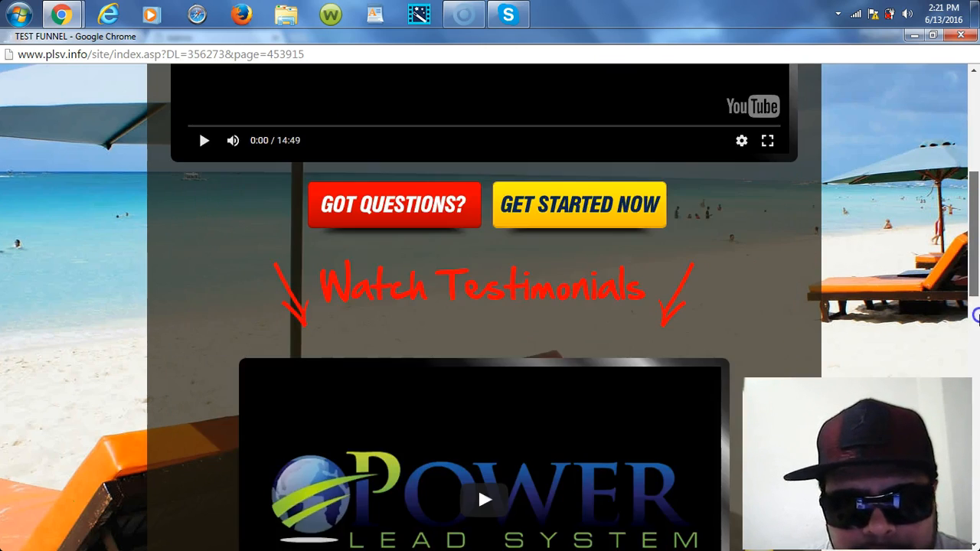
{"action": "left_click_drag", "start_coordinate": [976, 365], "coordinate": [977, 169]}
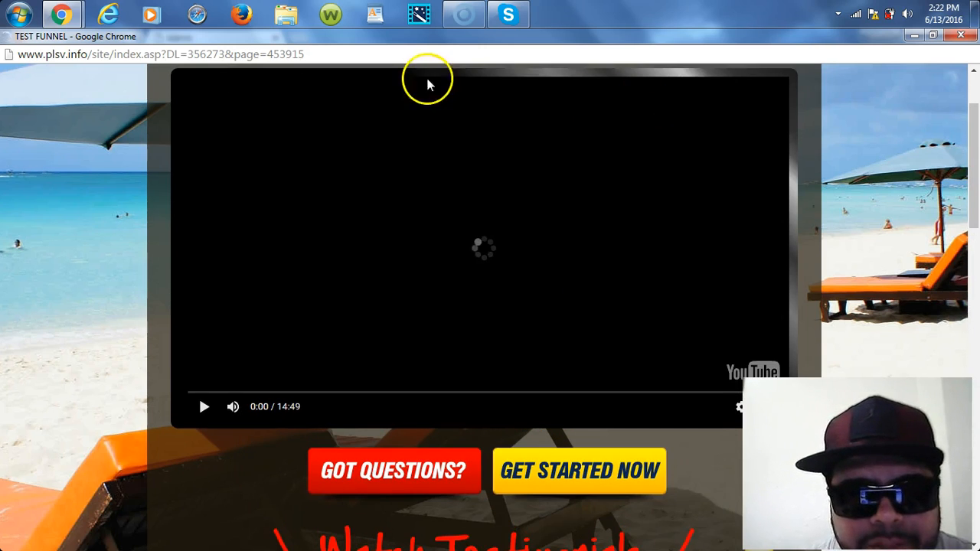
{"action": "left_click", "coordinate": [962, 40]}
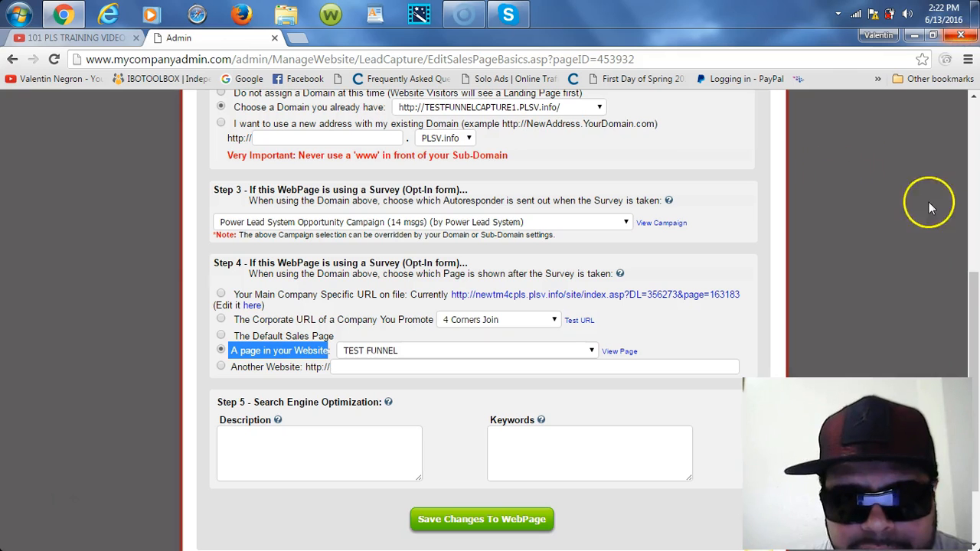
Step: Confirm TEST FUNNEL is still the follow-up page and save the basic settings
{"action": "left_click", "coordinate": [398, 354]}
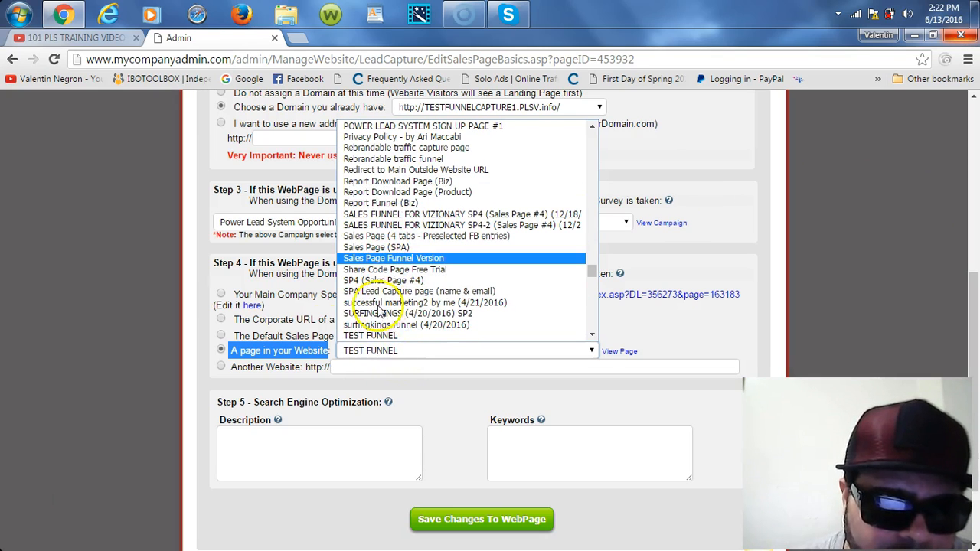
{"action": "left_click", "coordinate": [163, 328]}
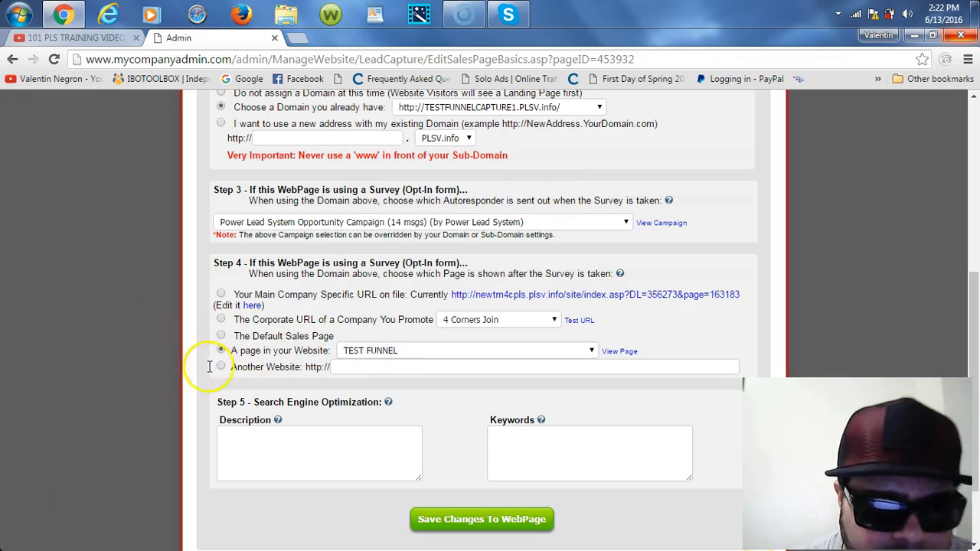
{"action": "left_click", "coordinate": [479, 520]}
{"action": "left_click", "coordinate": [478, 523]}
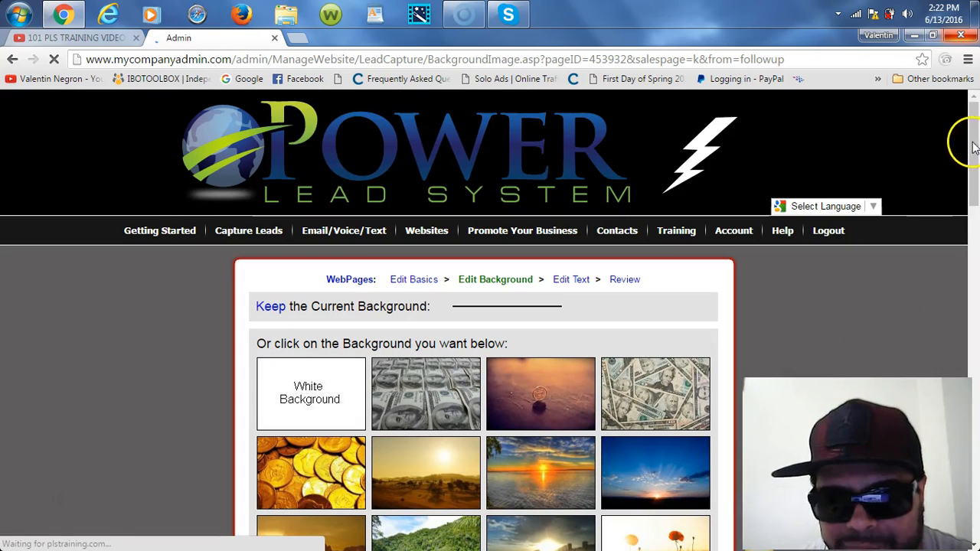
Step: Apply the coastal harbour scene from the gallery's last row as the capture page background
{"action": "scroll", "coordinate": [975, 178], "scroll_direction": "down", "scroll_amount": 3}
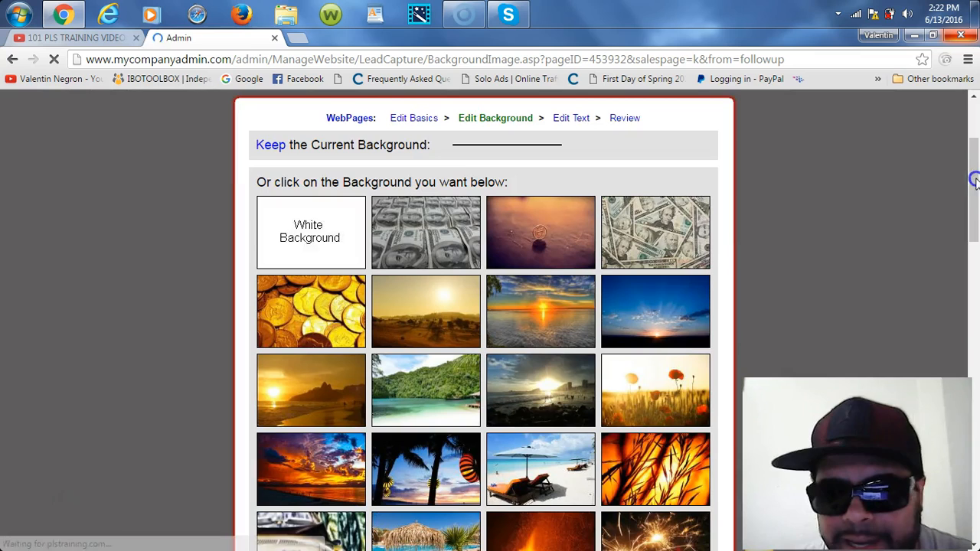
{"action": "scroll", "coordinate": [975, 198], "scroll_direction": "down", "scroll_amount": 1}
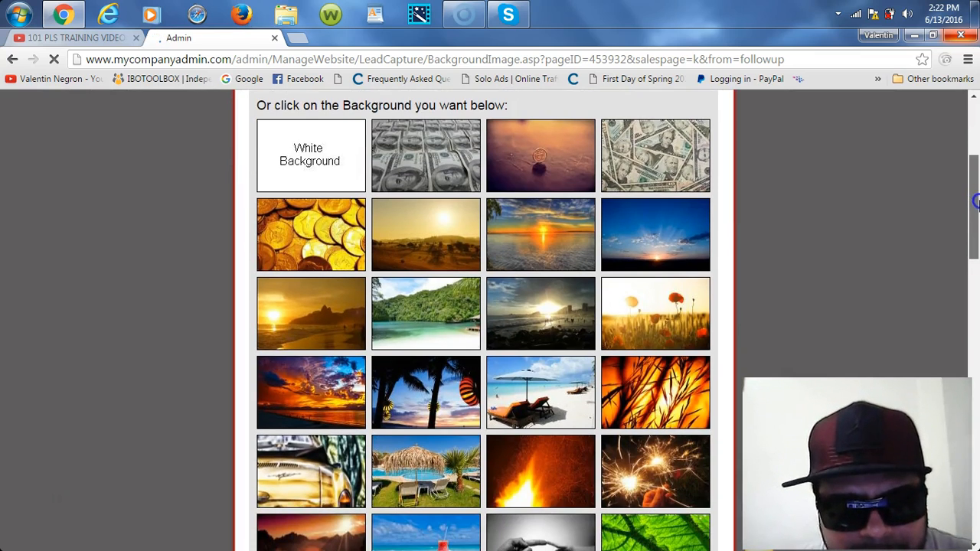
{"action": "scroll", "coordinate": [975, 227], "scroll_direction": "down", "scroll_amount": 3}
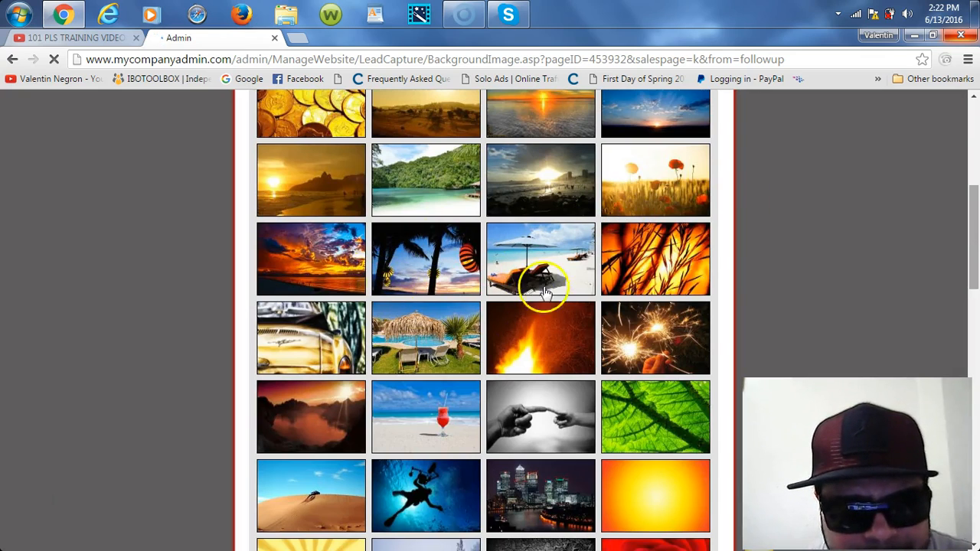
{"action": "scroll", "coordinate": [825, 328], "scroll_direction": "down", "scroll_amount": 10}
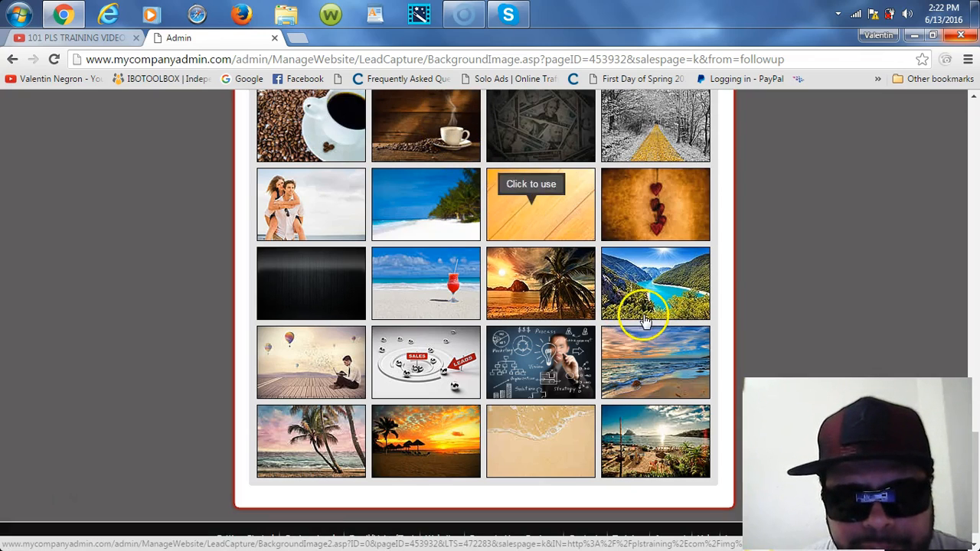
{"action": "left_click", "coordinate": [656, 448]}
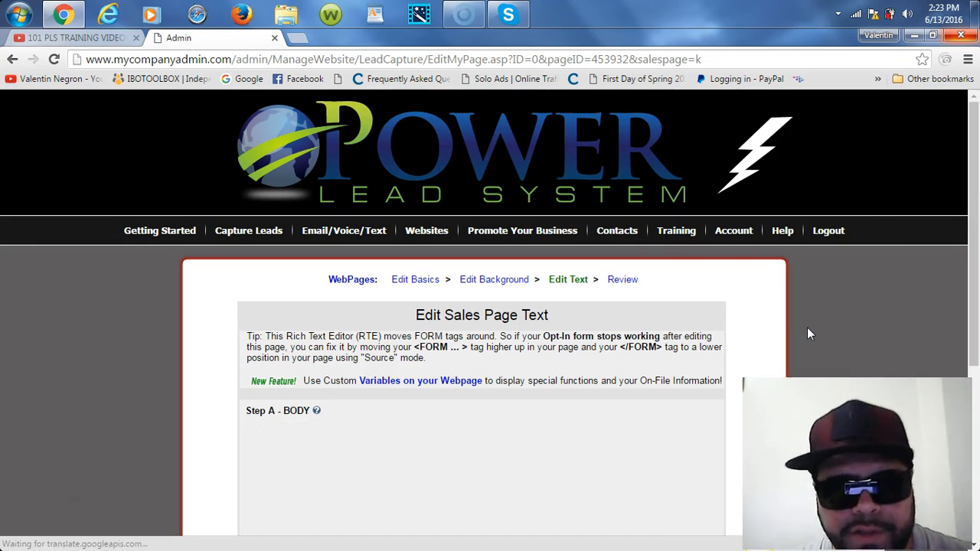
Step: Revise the ending of the 'FREE PRESENTATION!' headline, then scroll down to the embedded video frame
{"action": "left_click_drag", "start_coordinate": [971, 171], "coordinate": [976, 345]}
{"action": "left_click_drag", "start_coordinate": [975, 288], "coordinate": [971, 296]}
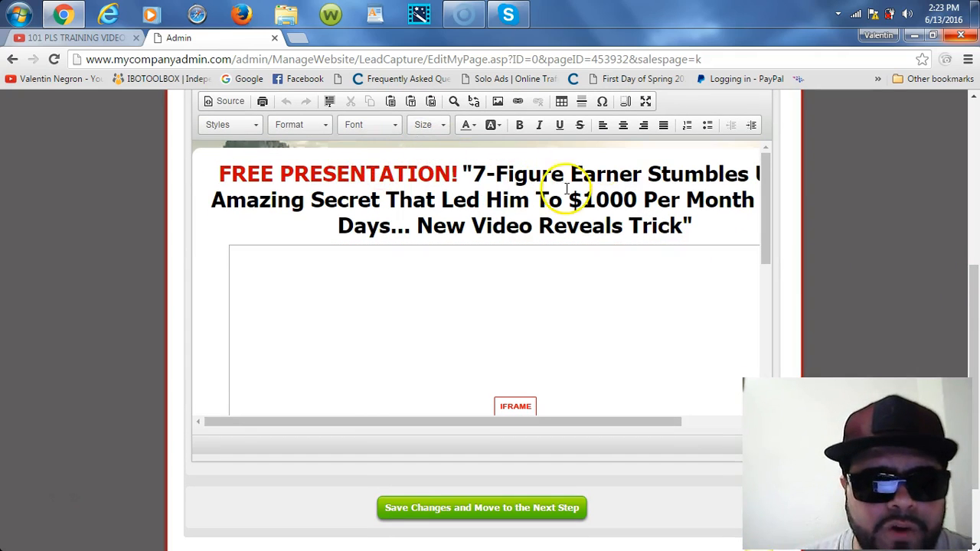
{"action": "left_click", "coordinate": [694, 227]}
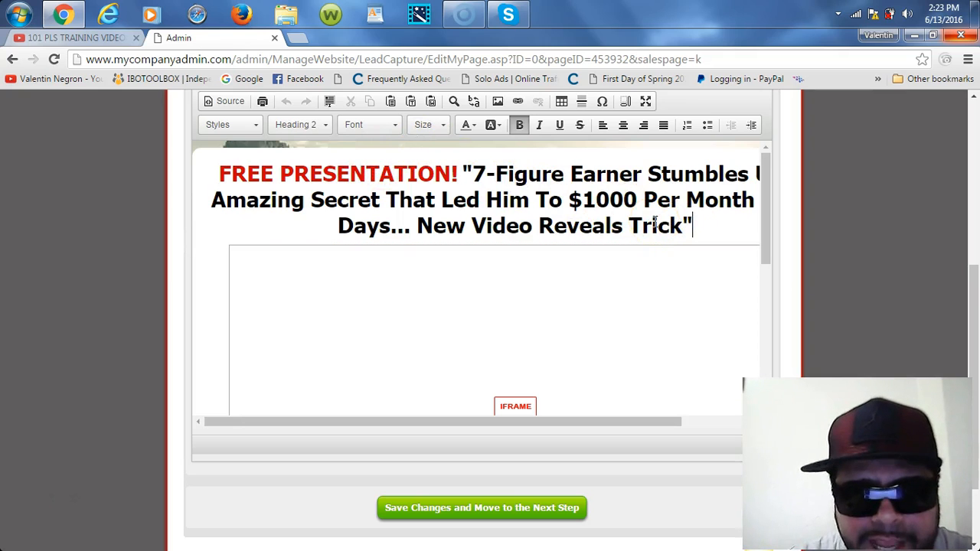
{"action": "key", "text": "BackSpace"}
{"action": "key", "text": "BackSpace"}
{"action": "key", "text": "BackSpace"}
{"action": "key", "text": "BackSpace"}
{"action": "key", "text": "BackSpace"}
{"action": "type", "text": "XNSN"}
{"action": "left_click", "coordinate": [656, 222]}
{"action": "type", "text": "S SN"}
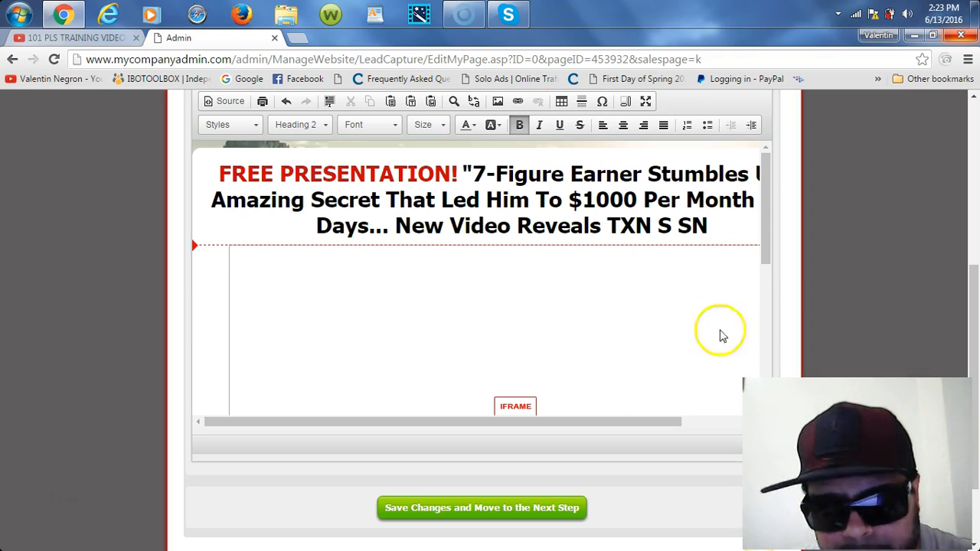
{"action": "left_click_drag", "start_coordinate": [768, 234], "coordinate": [768, 293]}
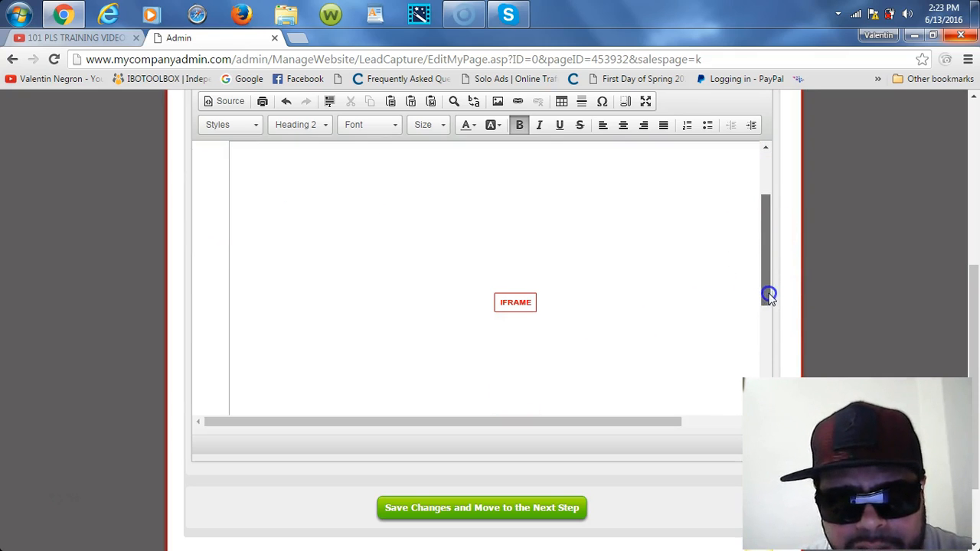
{"action": "scroll", "coordinate": [526, 304], "scroll_direction": "down", "scroll_amount": 1}
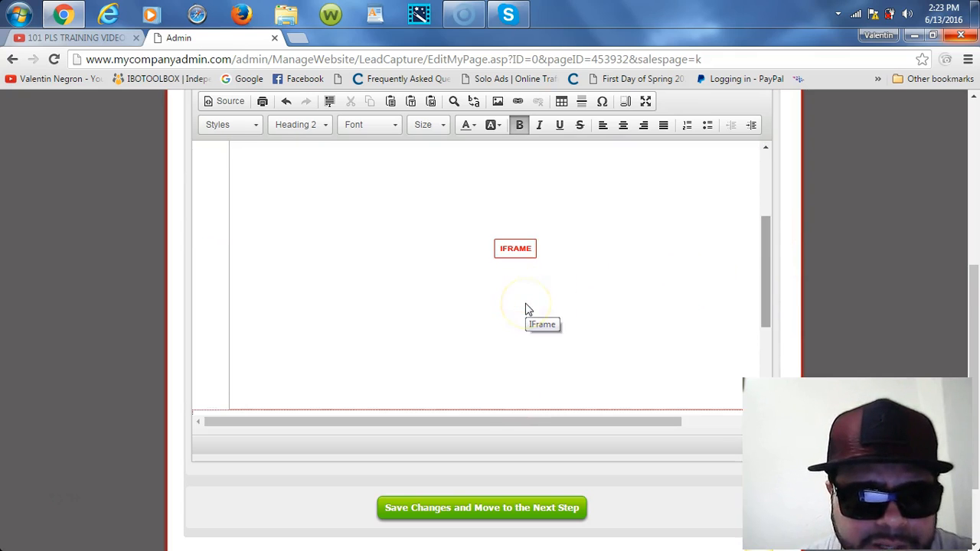
Step: Open the embedded video frame's properties and locate the old video ID in its URL
{"action": "double_click", "coordinate": [515, 245]}
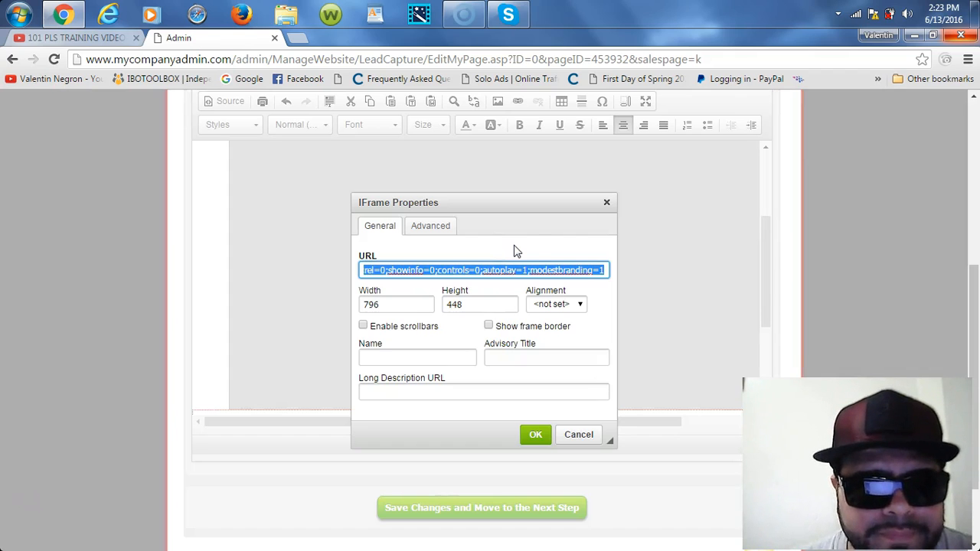
{"action": "left_click", "coordinate": [518, 270]}
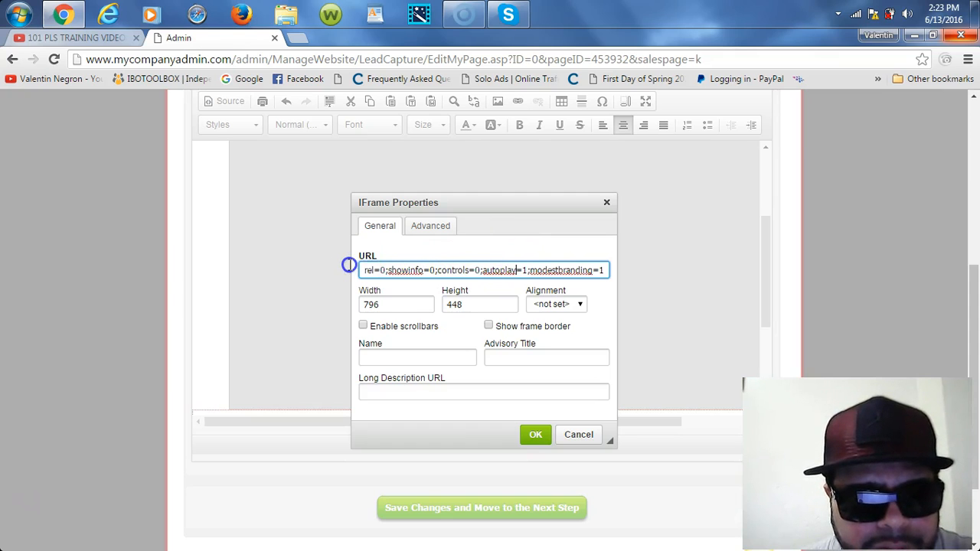
{"action": "left_click_drag", "start_coordinate": [349, 264], "coordinate": [349, 264]}
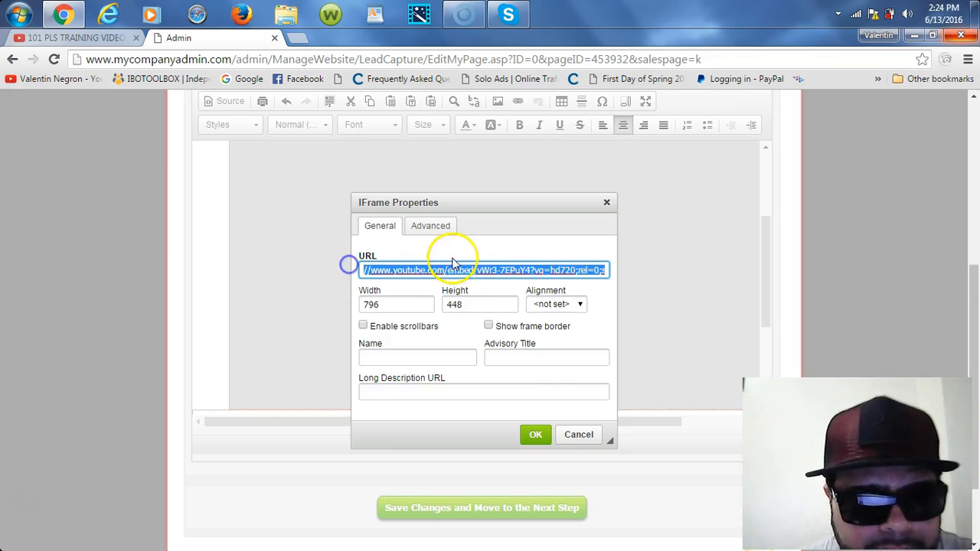
{"action": "double_click", "coordinate": [531, 270]}
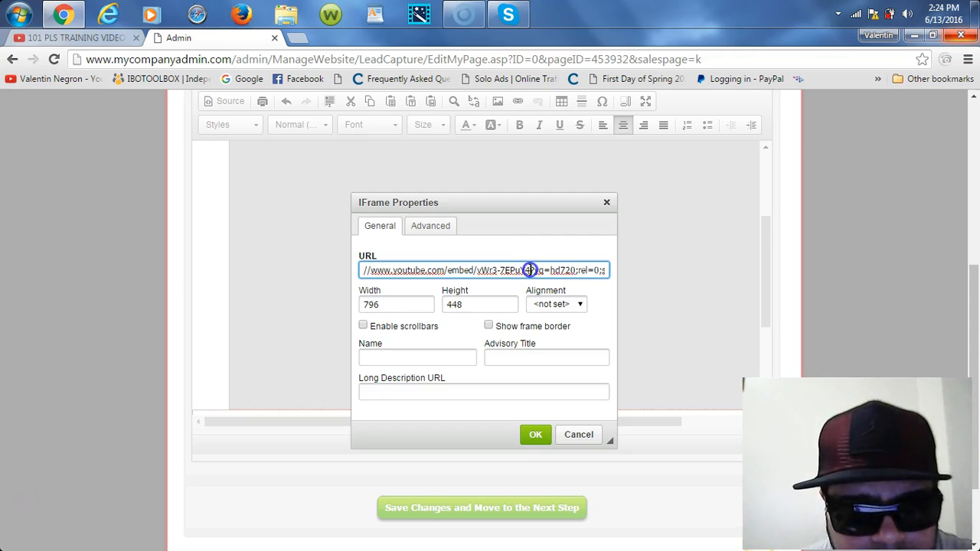
{"action": "left_click", "coordinate": [481, 272]}
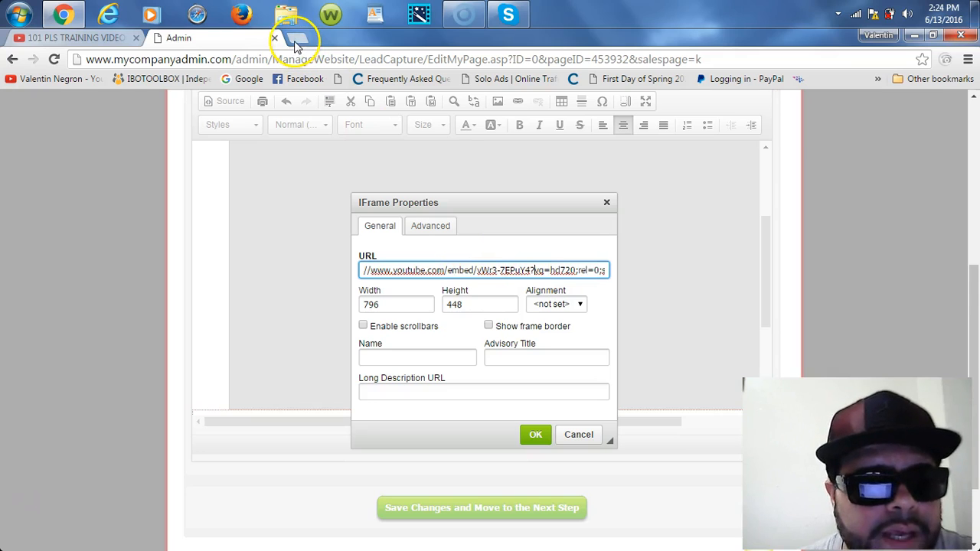
Step: Copy the new video ID 5WTtHeFIv6Y from the YouTube tab
{"action": "left_click", "coordinate": [99, 38]}
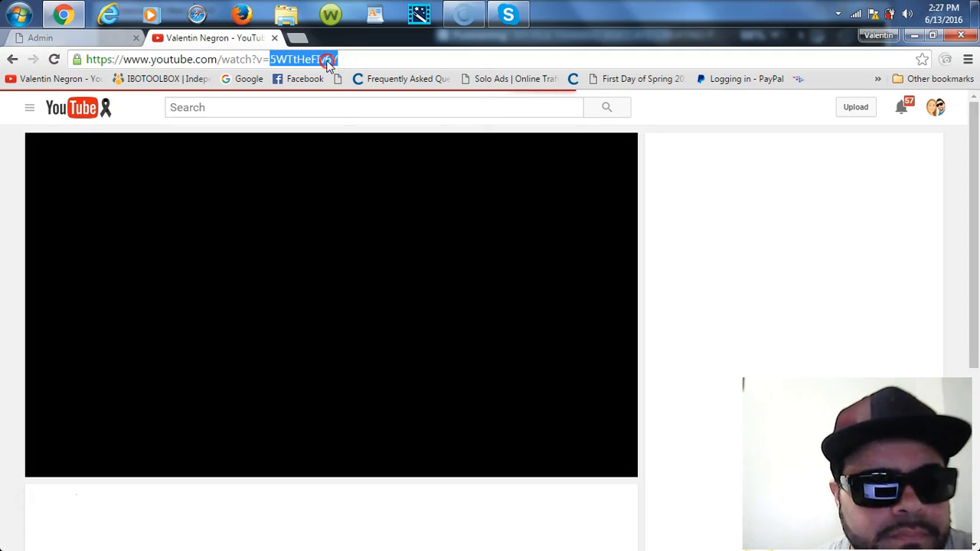
{"action": "right_click", "coordinate": [328, 63]}
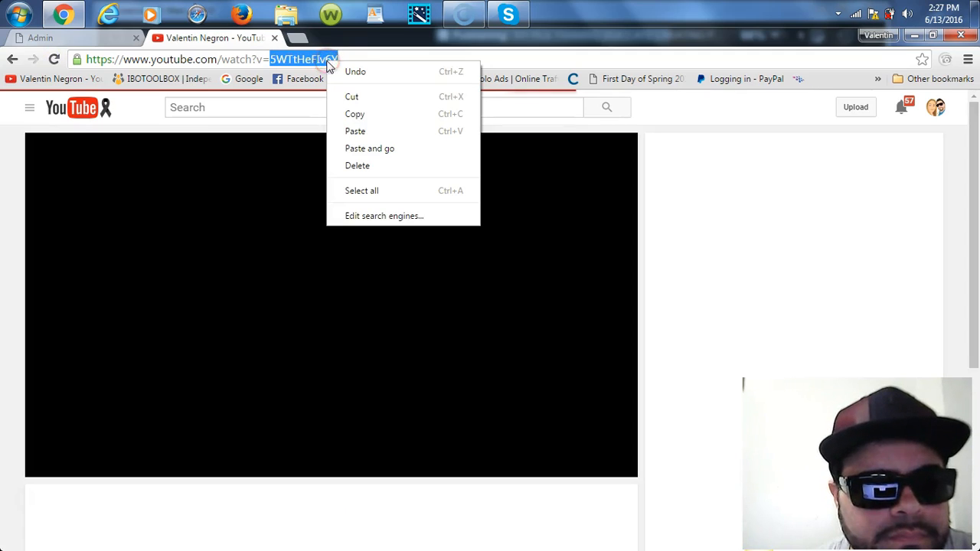
{"action": "left_click", "coordinate": [357, 113]}
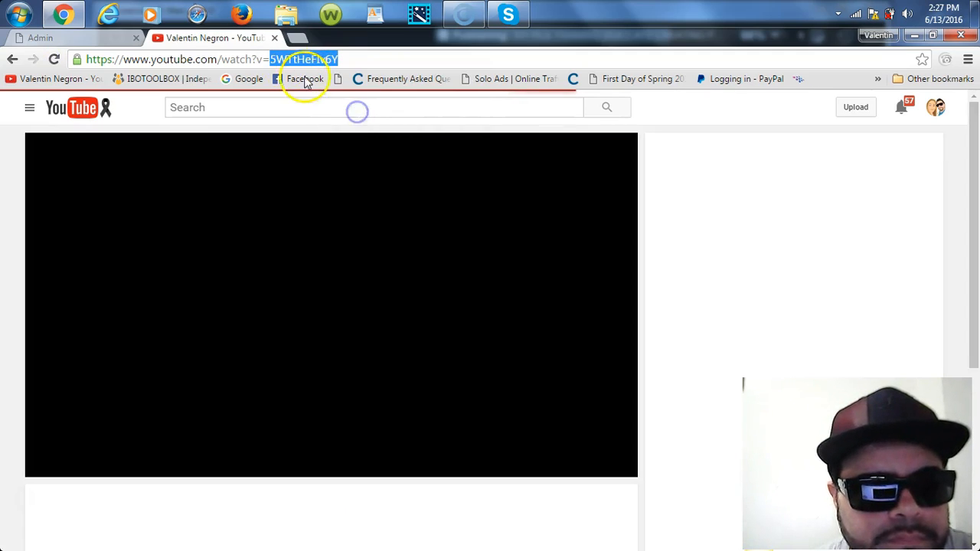
{"action": "left_click", "coordinate": [274, 38]}
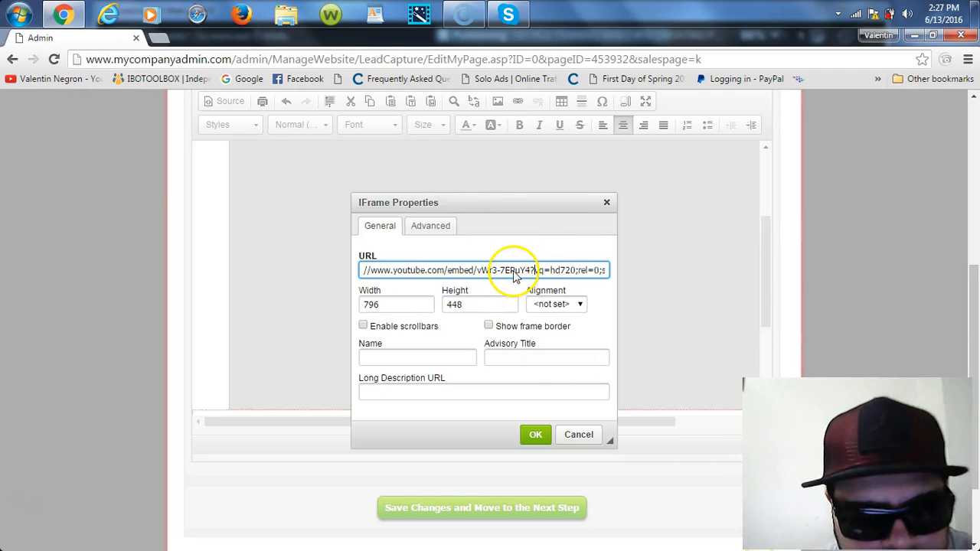
Step: Replace the old video ID in the embed URL with the new one
{"action": "left_click", "coordinate": [530, 272]}
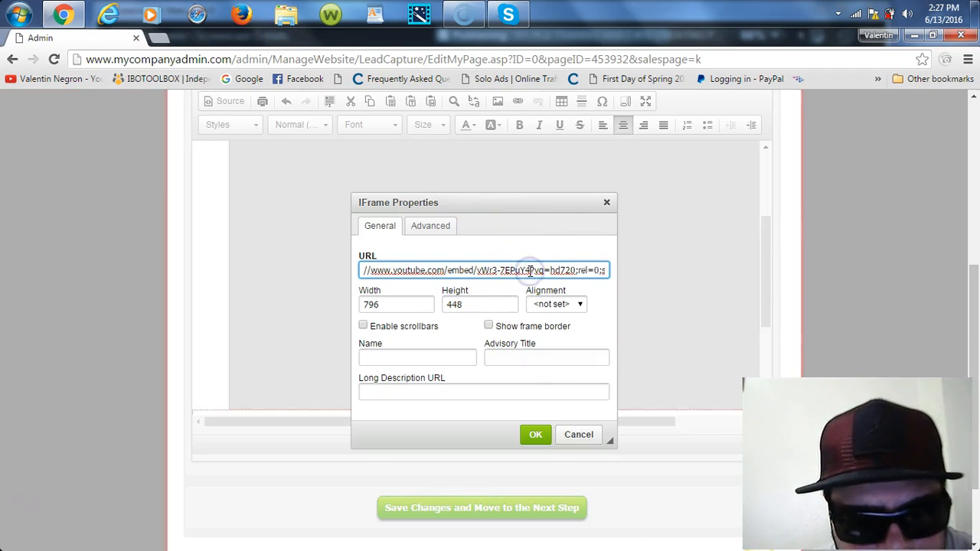
{"action": "key", "text": "BackSpace"}
{"action": "key", "text": "BackSpace"}
{"action": "key", "text": "BackSpace"}
{"action": "key", "text": "BackSpace"}
{"action": "key", "text": "BackSpace"}
{"action": "key", "text": "BackSpace"}
{"action": "key", "text": "BackSpace"}
{"action": "key", "text": "BackSpace"}
{"action": "key", "text": "BackSpace"}
{"action": "key", "text": "BackSpace"}
{"action": "left_click", "coordinate": [481, 270]}
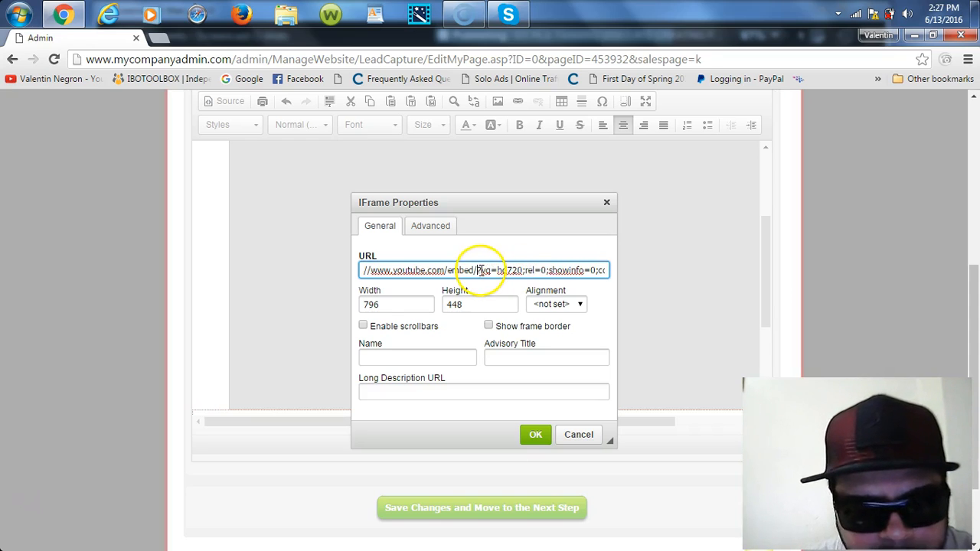
{"action": "right_click", "coordinate": [480, 270]}
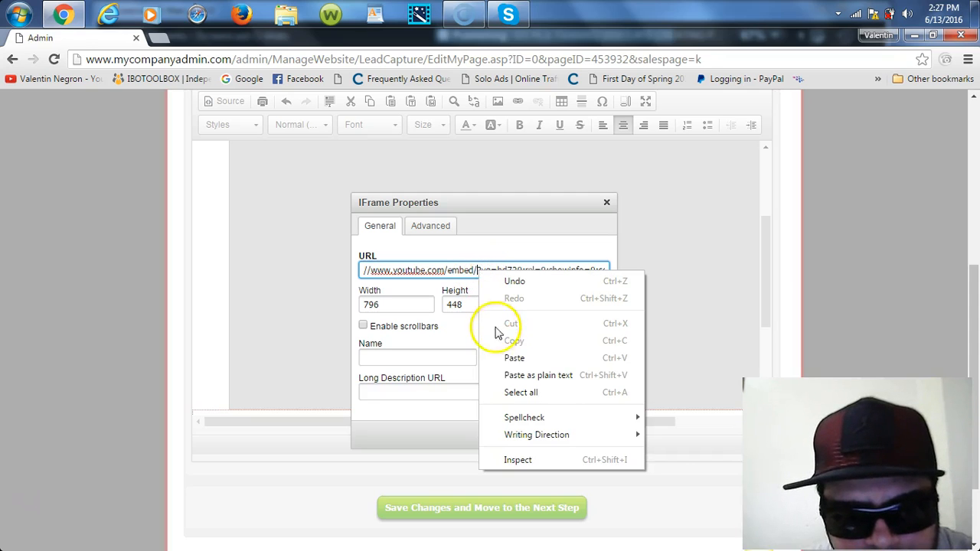
{"action": "left_click", "coordinate": [513, 359]}
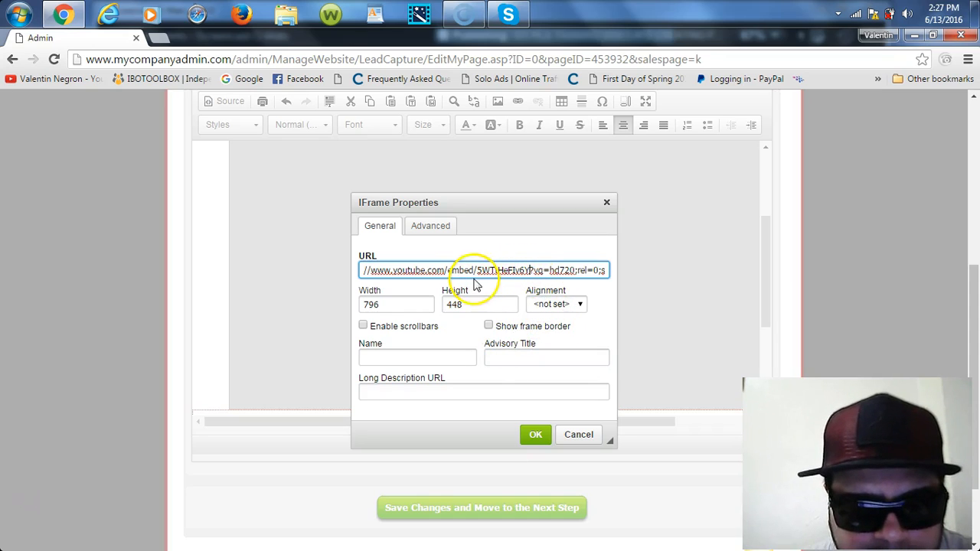
Step: Apply the new video URL to the frame and save the page text to publish the capture page
{"action": "left_click", "coordinate": [532, 434]}
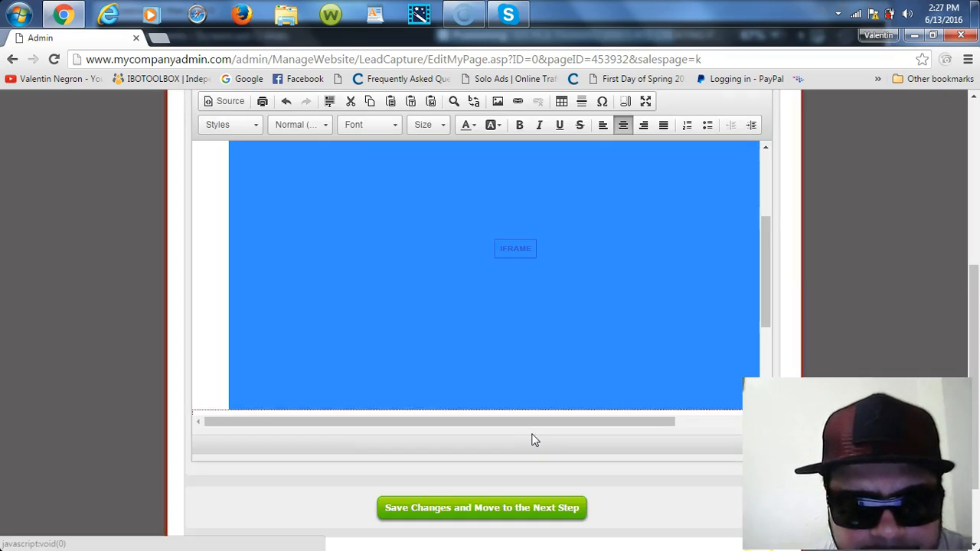
{"action": "left_click_drag", "start_coordinate": [767, 283], "coordinate": [770, 403]}
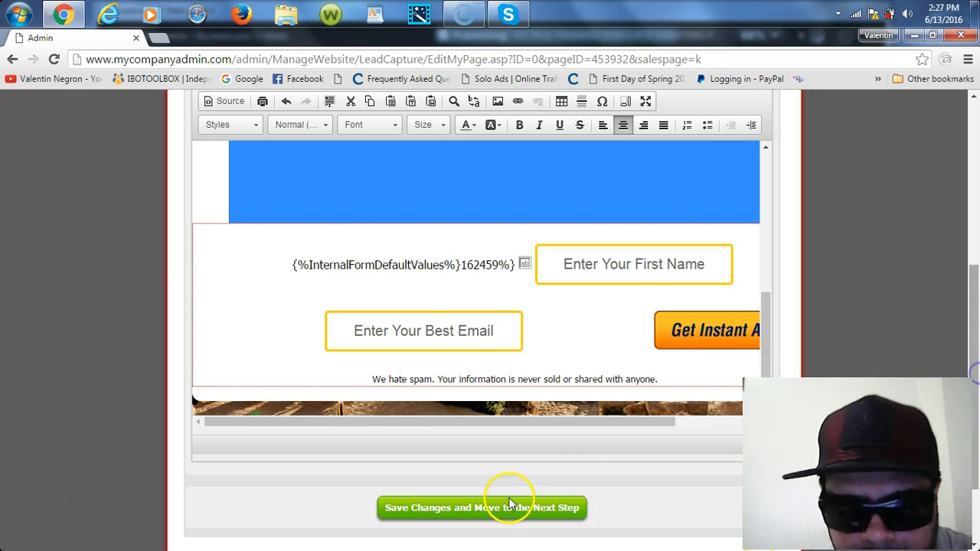
{"action": "left_click", "coordinate": [498, 505]}
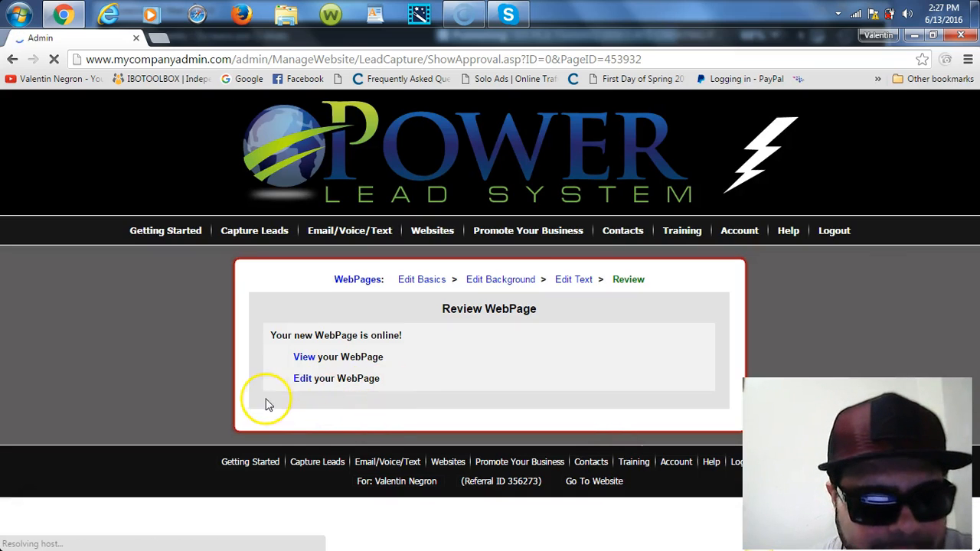
Step: Open the live capture page and submit the opt-in form with a first name and e-mail
{"action": "left_click", "coordinate": [302, 358]}
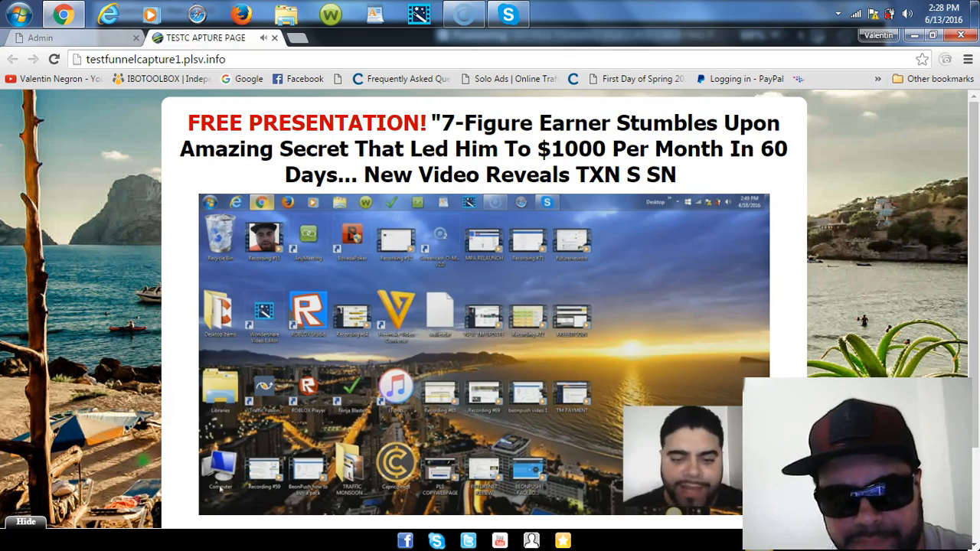
{"action": "left_click_drag", "start_coordinate": [976, 228], "coordinate": [976, 279]}
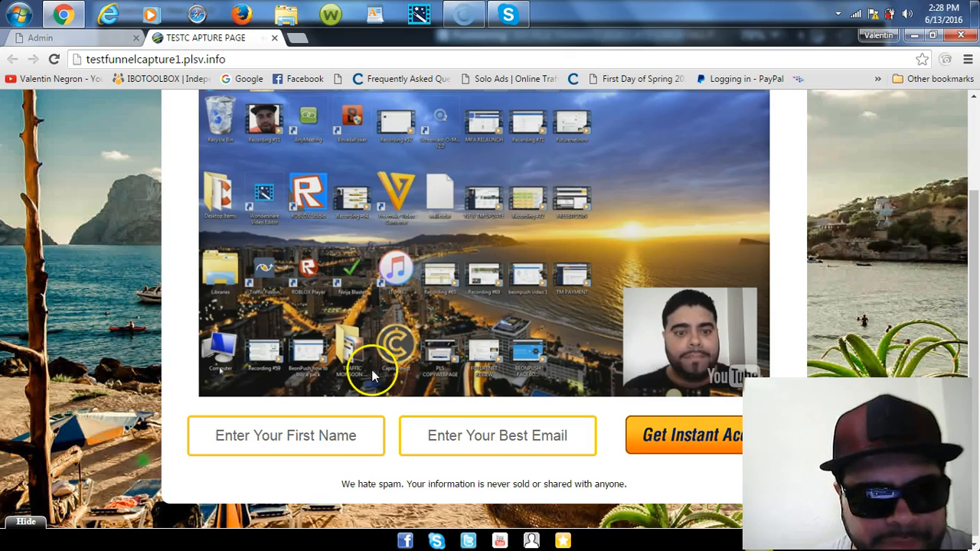
{"action": "left_click", "coordinate": [285, 437]}
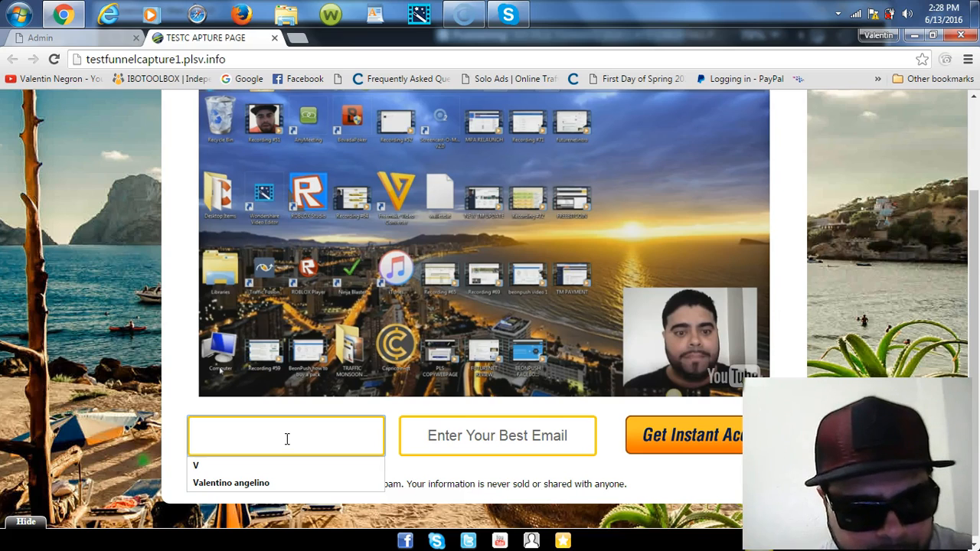
{"action": "type", "text": "W"}
{"action": "left_click", "coordinate": [425, 438]}
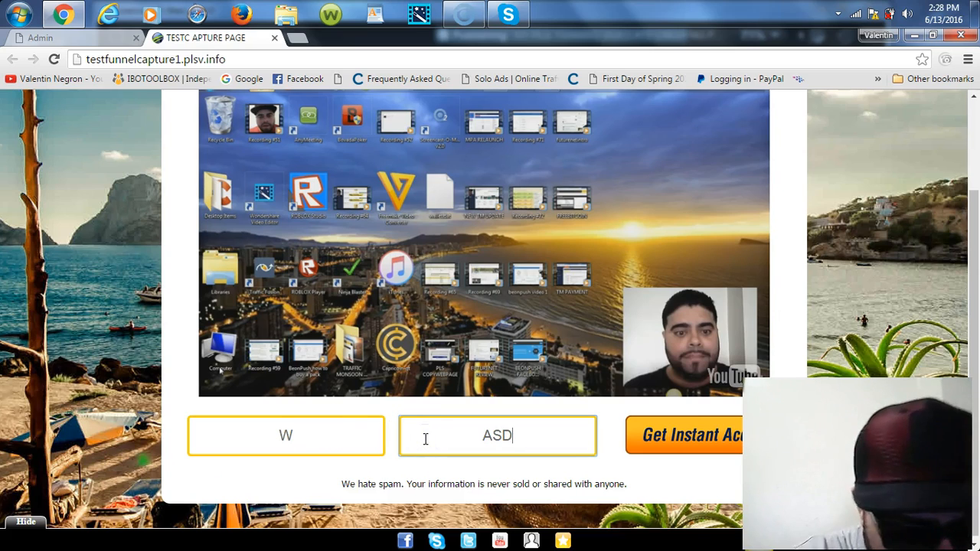
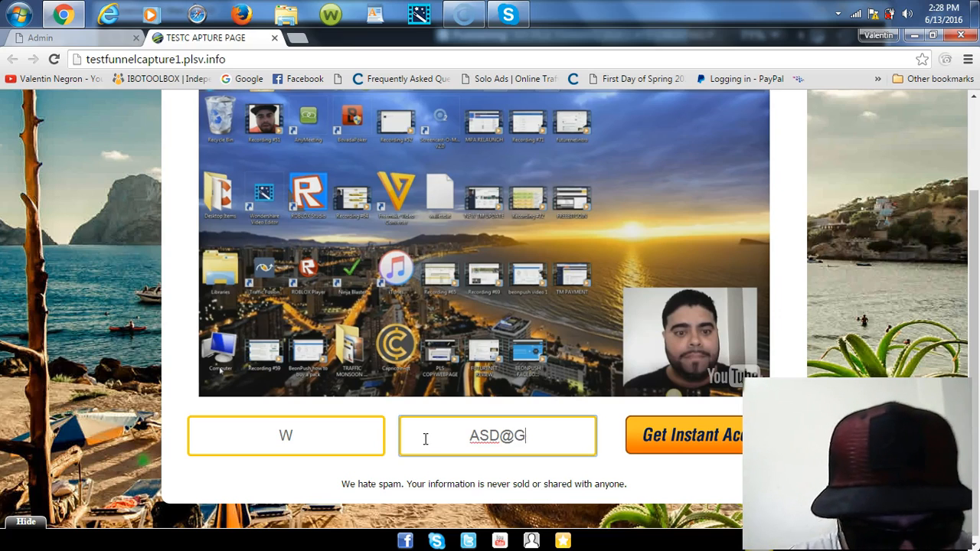
{"action": "left_click", "coordinate": [684, 438]}
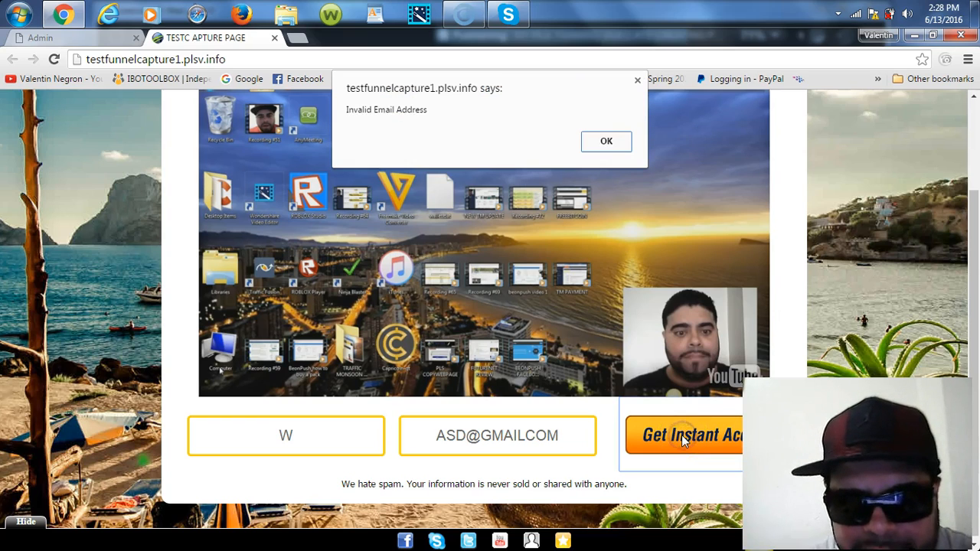
Step: Dismiss the invalid e-mail warning and resubmit the form with a corrected e-mail address
{"action": "left_click", "coordinate": [588, 145]}
{"action": "left_click", "coordinate": [521, 433]}
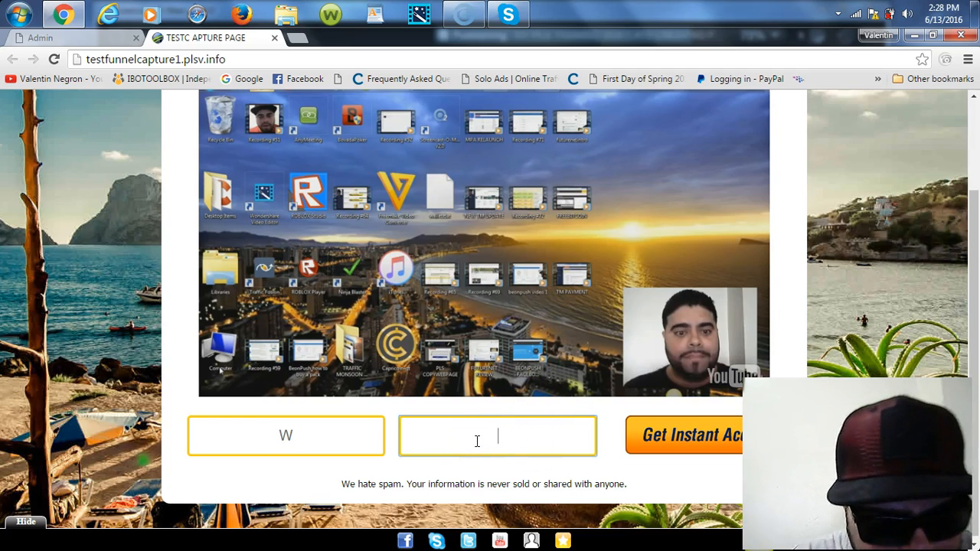
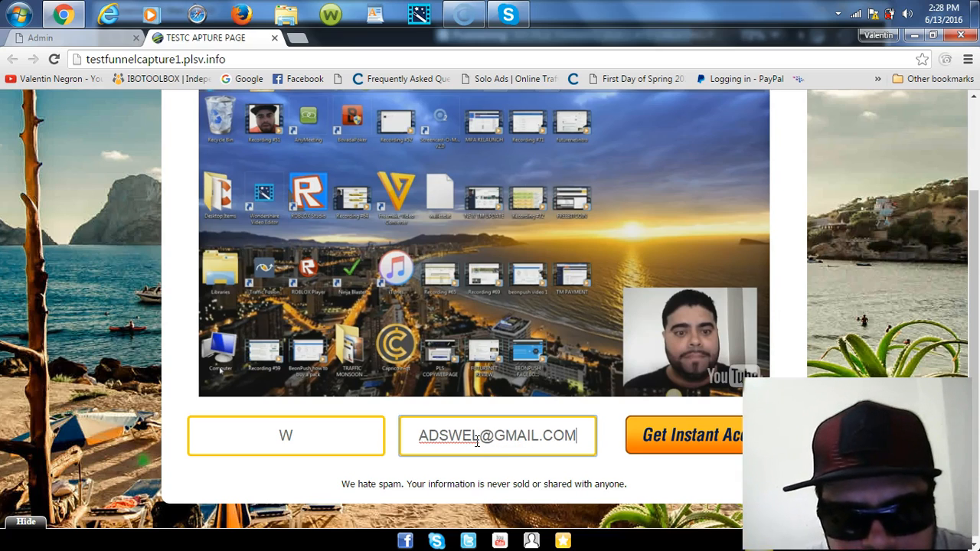
{"action": "left_click", "coordinate": [684, 438]}
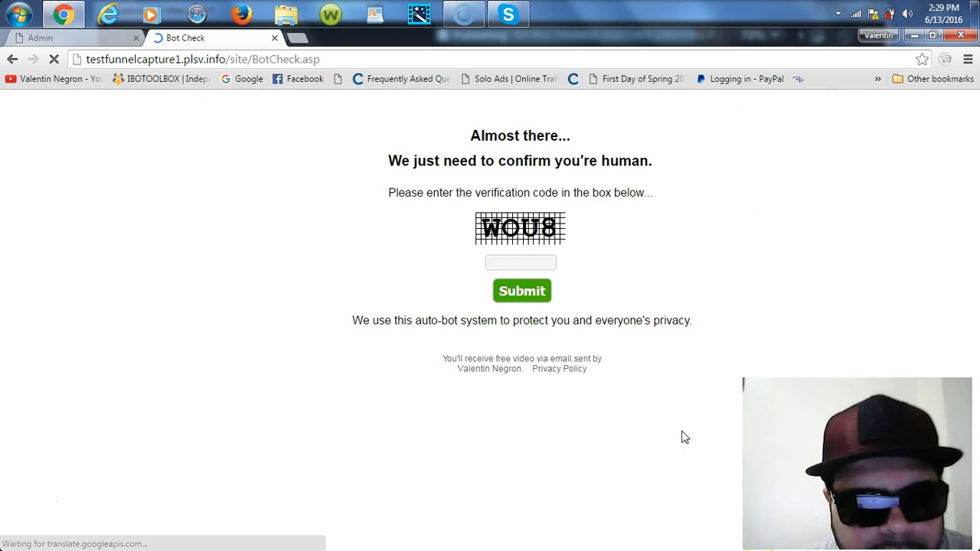
Step: Enter the verification code shown in the image and submit it
{"action": "left_click", "coordinate": [524, 264]}
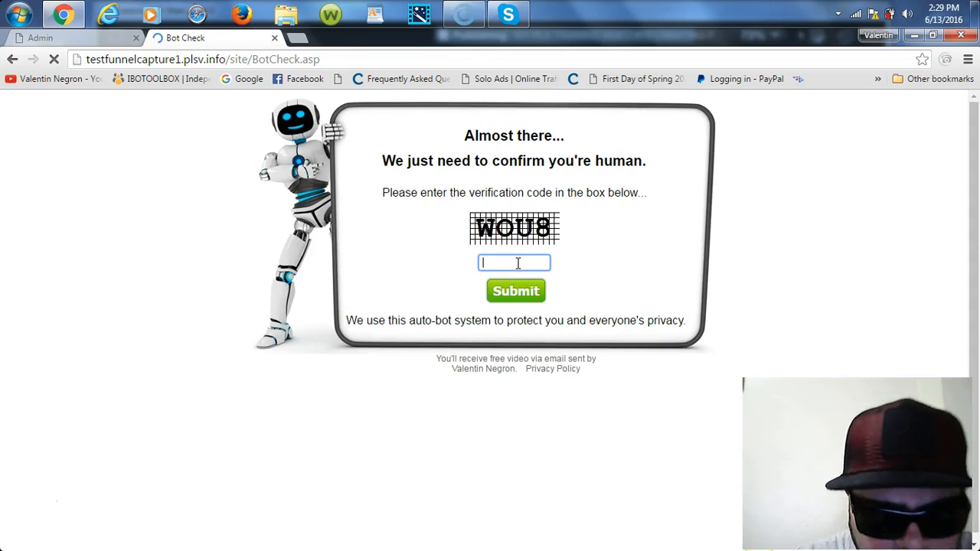
{"action": "type", "text": "wou8"}
{"action": "left_click", "coordinate": [516, 308]}
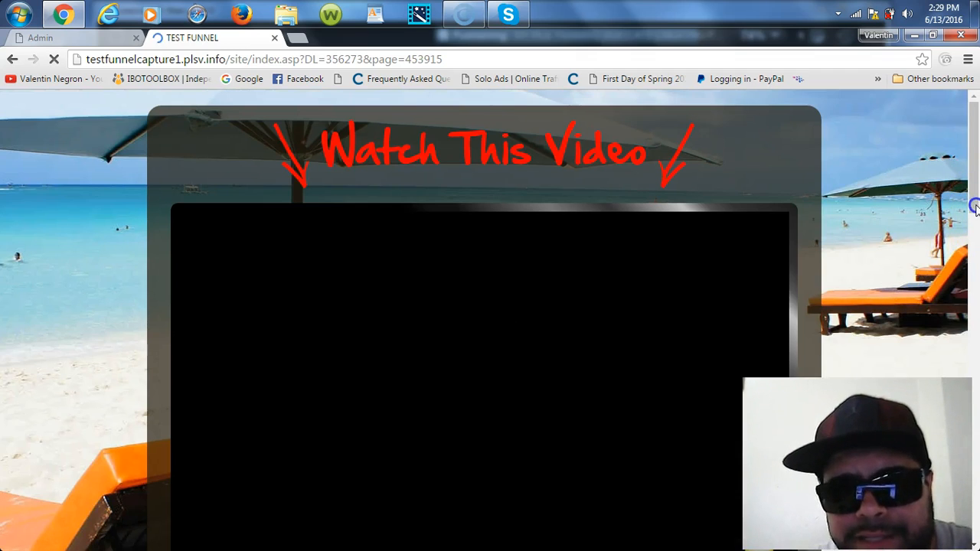
Step: Review the TEST FUNNEL follow-up page, pause its video, and close the tab
{"action": "scroll", "coordinate": [975, 206], "scroll_direction": "down", "scroll_amount": 2}
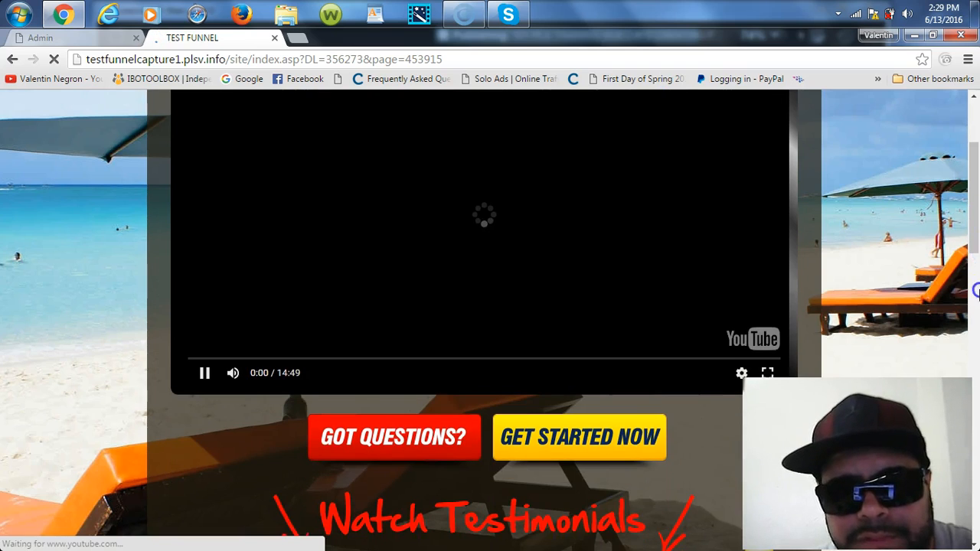
{"action": "scroll", "coordinate": [975, 316], "scroll_direction": "down", "scroll_amount": 1}
{"action": "scroll", "coordinate": [975, 337], "scroll_direction": "down", "scroll_amount": 6}
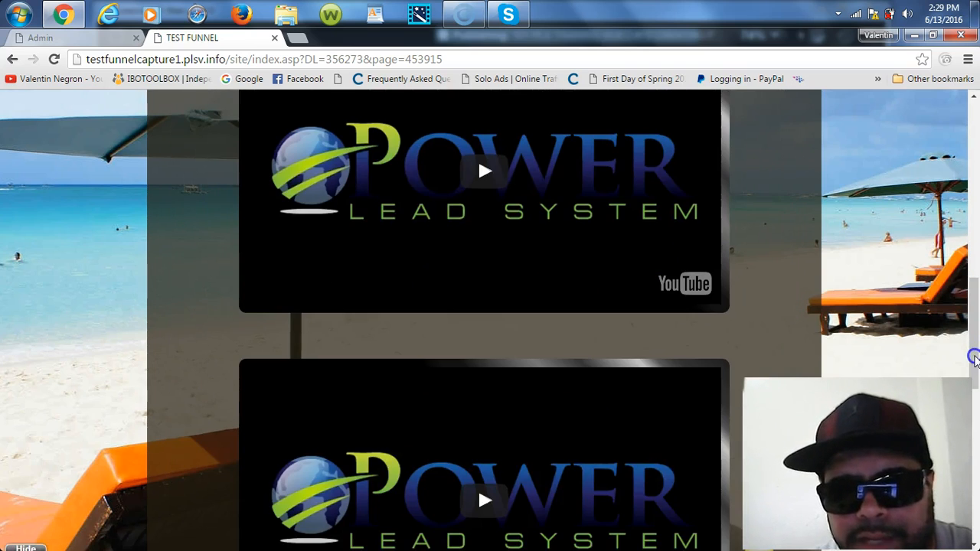
{"action": "scroll", "coordinate": [975, 360], "scroll_direction": "down", "scroll_amount": 1}
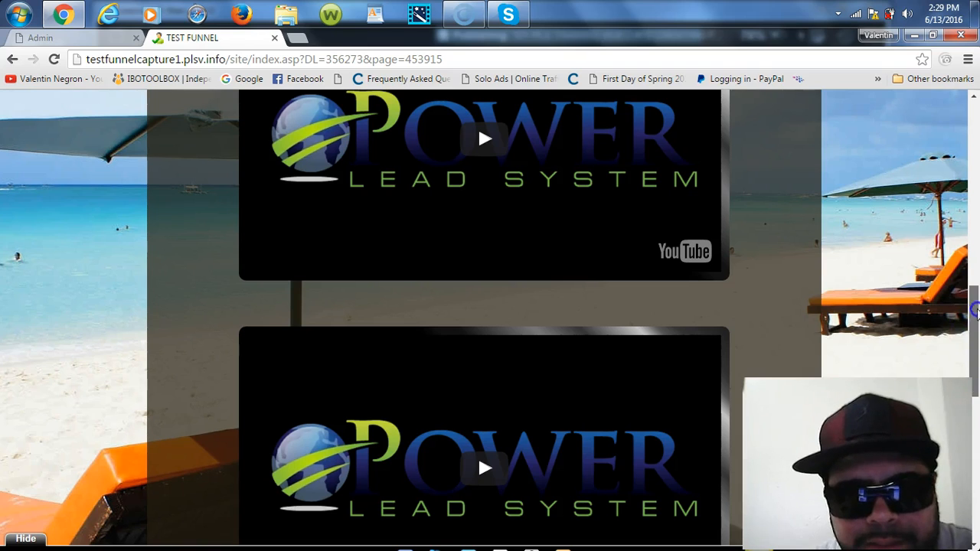
{"action": "scroll", "coordinate": [972, 204], "scroll_direction": "up", "scroll_amount": 5}
{"action": "scroll", "coordinate": [973, 130], "scroll_direction": "up", "scroll_amount": 4}
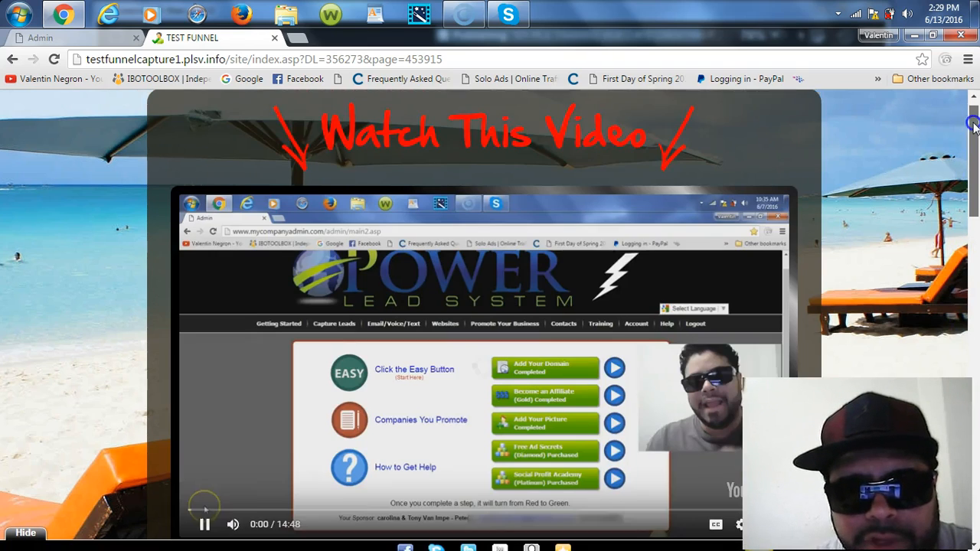
{"action": "left_click", "coordinate": [467, 407]}
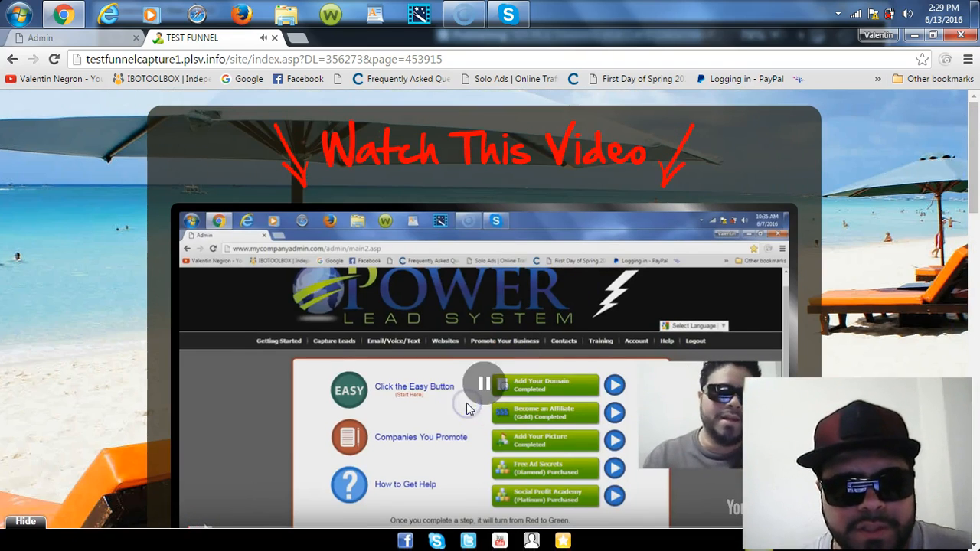
{"action": "left_click", "coordinate": [274, 38]}
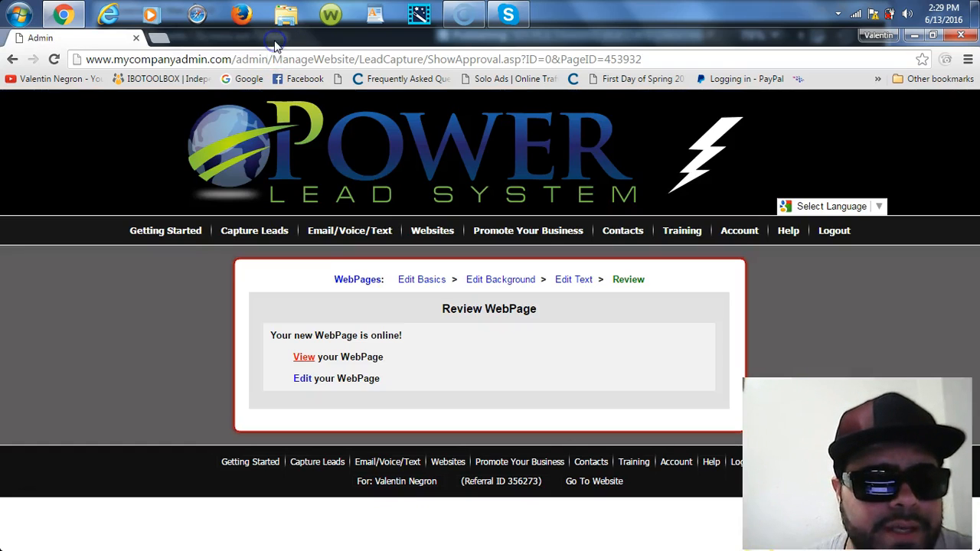
{"action": "left_click", "coordinate": [303, 359]}
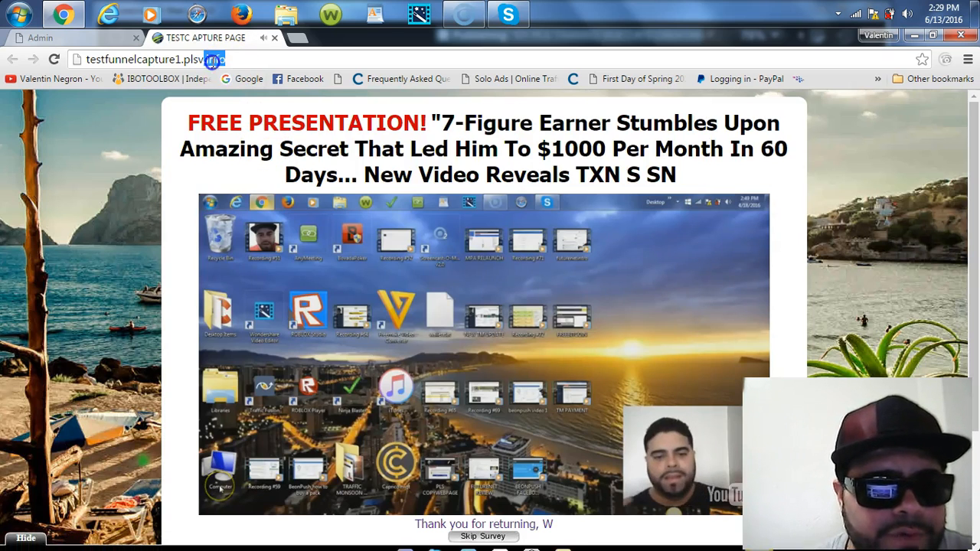
{"action": "left_click_drag", "start_coordinate": [225, 59], "coordinate": [78, 62]}
{"action": "right_click", "coordinate": [117, 58]}
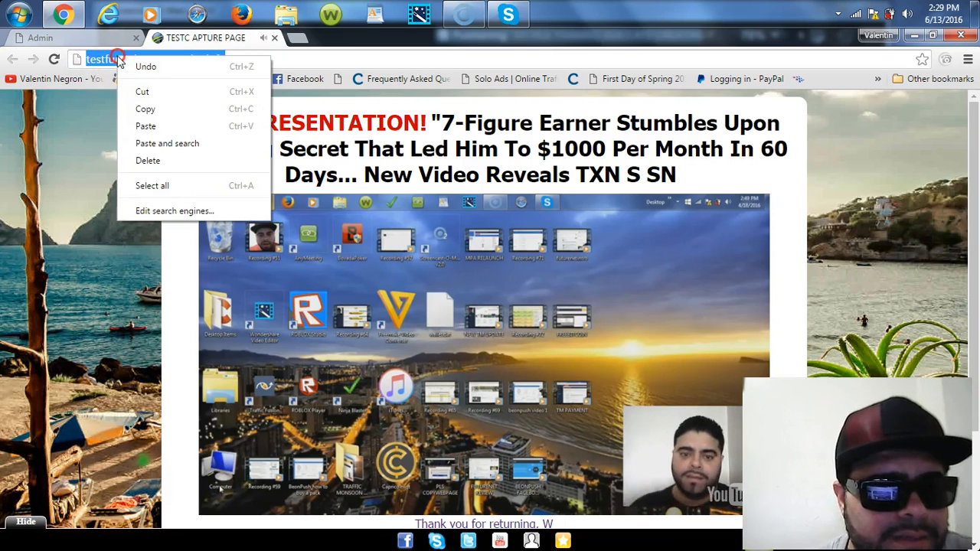
{"action": "left_click", "coordinate": [148, 109]}
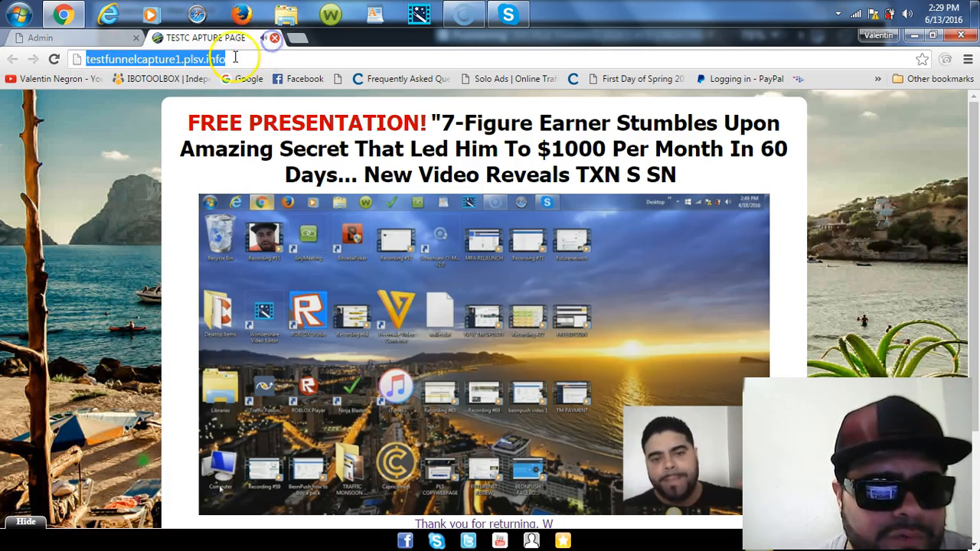
{"action": "left_click", "coordinate": [274, 37]}
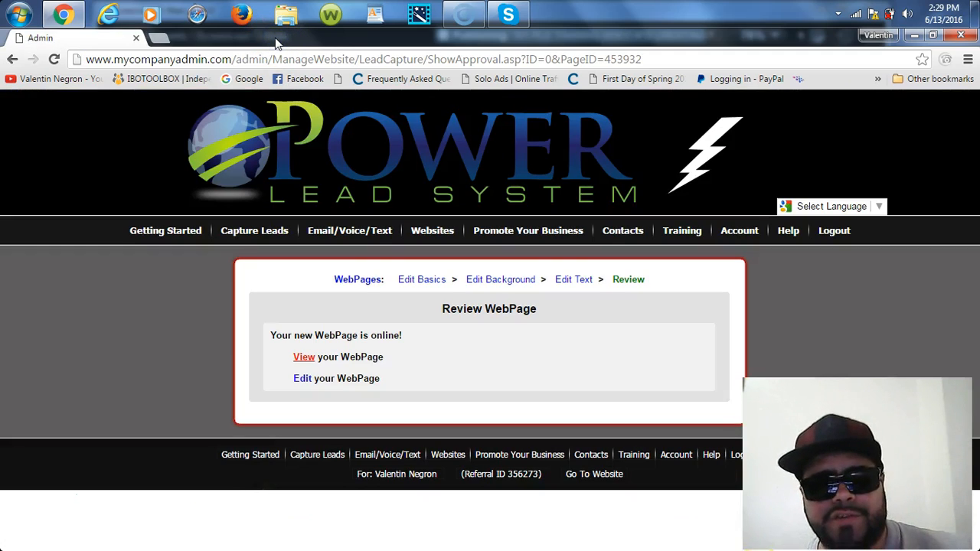